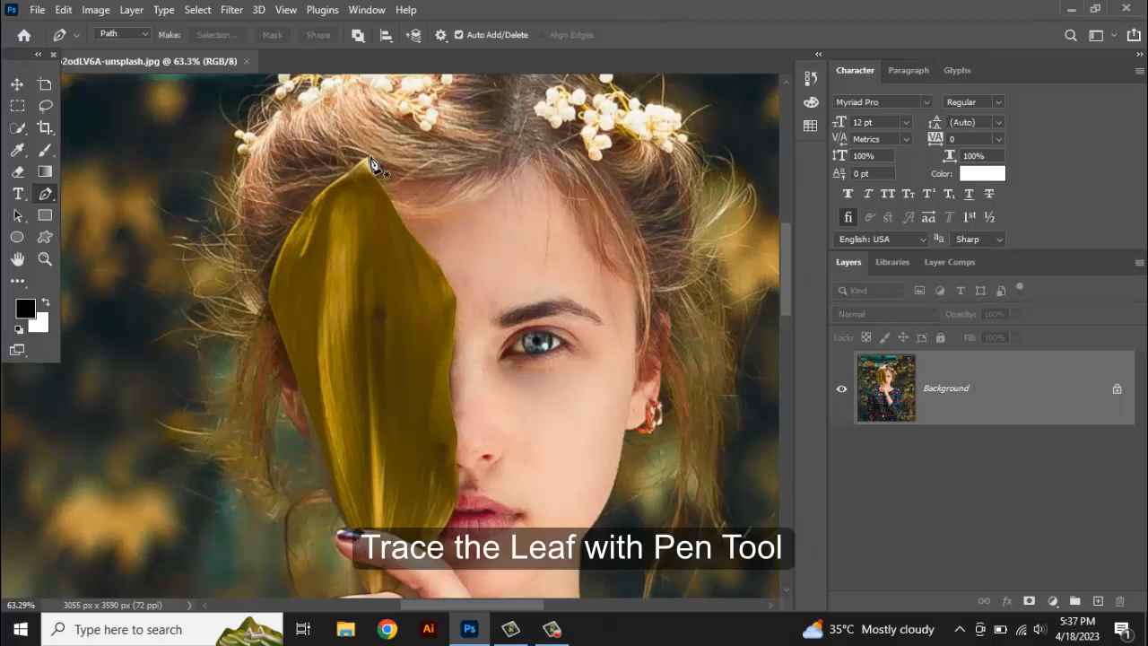
Step: Start a Pen tool path at the leaf's tip and trace its edge along the face down to the mouth
{"action": "left_click", "coordinate": [368, 158]}
{"action": "left_click_drag", "start_coordinate": [388, 196], "coordinate": [412, 221]}
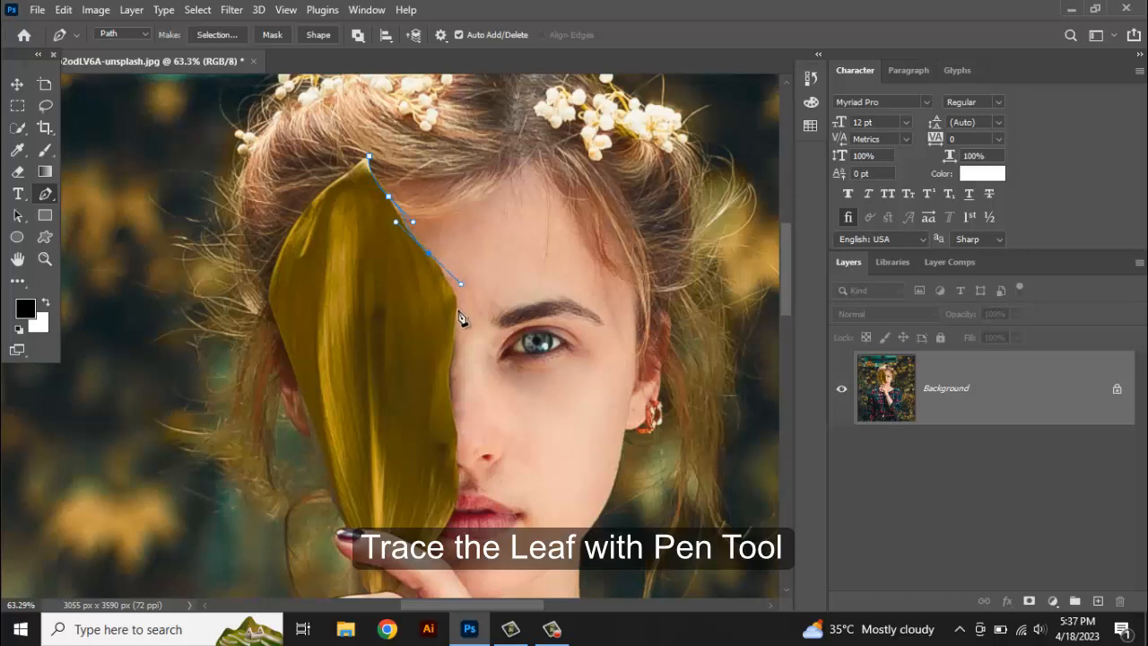
{"action": "left_click_drag", "start_coordinate": [455, 322], "coordinate": [451, 338]}
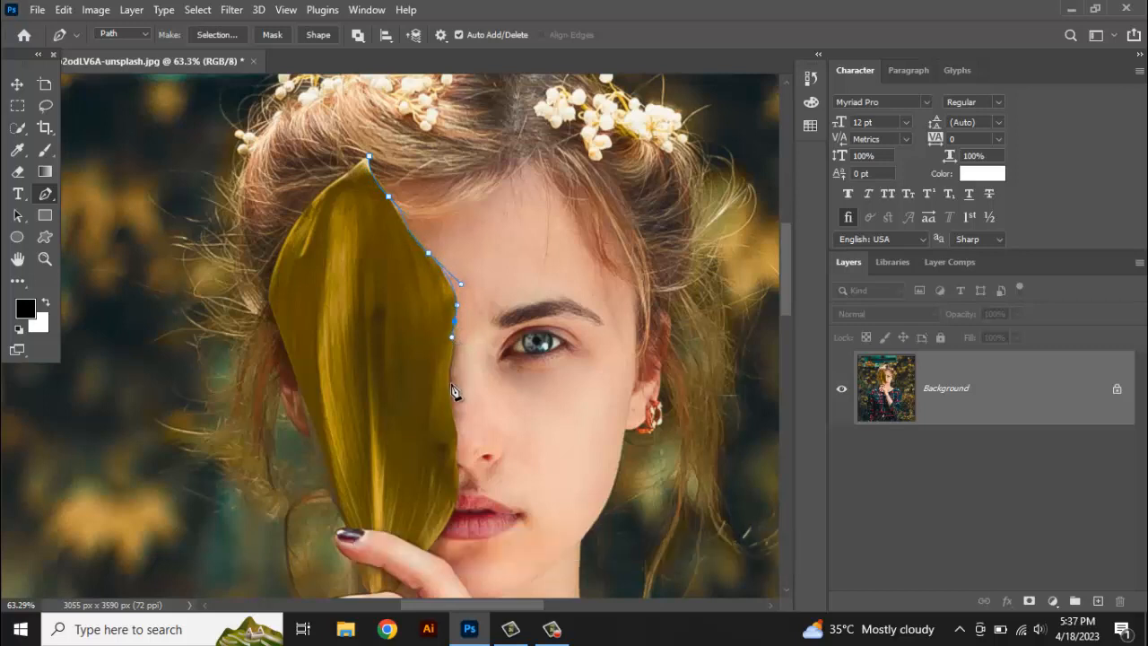
{"action": "left_click", "coordinate": [454, 410]}
{"action": "left_click", "coordinate": [454, 476]}
Step: Continue the path from the leaf's lower edge along the index finger, around its nail and the exposed stem below
{"action": "scroll", "coordinate": [395, 574], "scroll_direction": "up", "scroll_amount": 2}
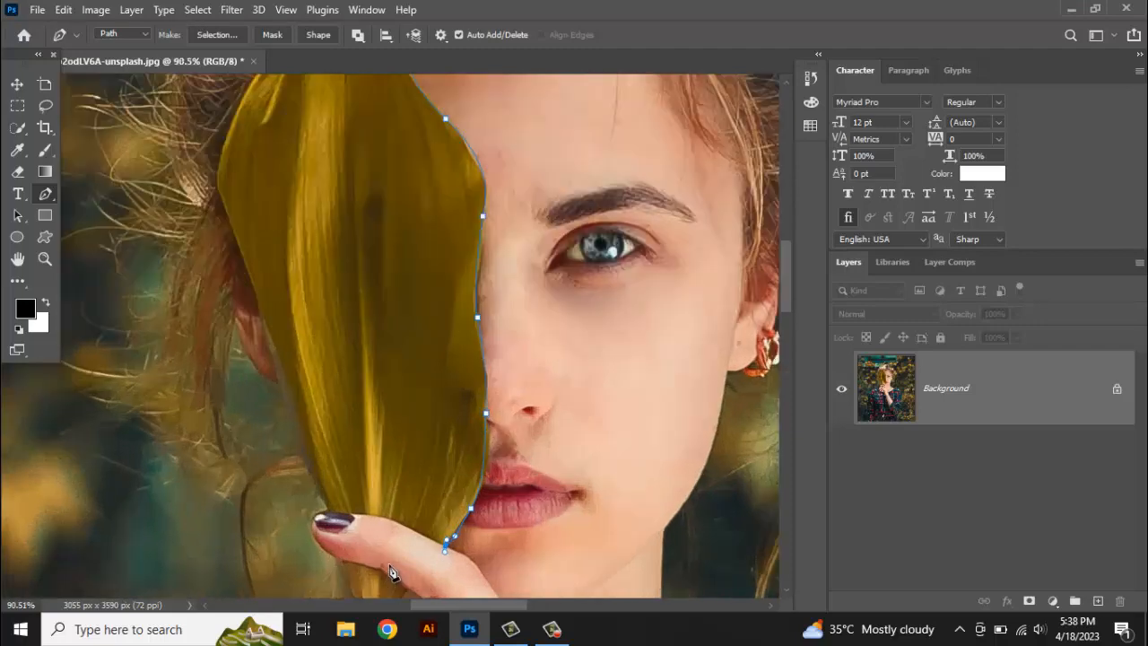
{"action": "scroll", "coordinate": [390, 563], "scroll_direction": "up", "scroll_amount": 1}
{"action": "left_click_drag", "start_coordinate": [391, 554], "coordinate": [434, 402]}
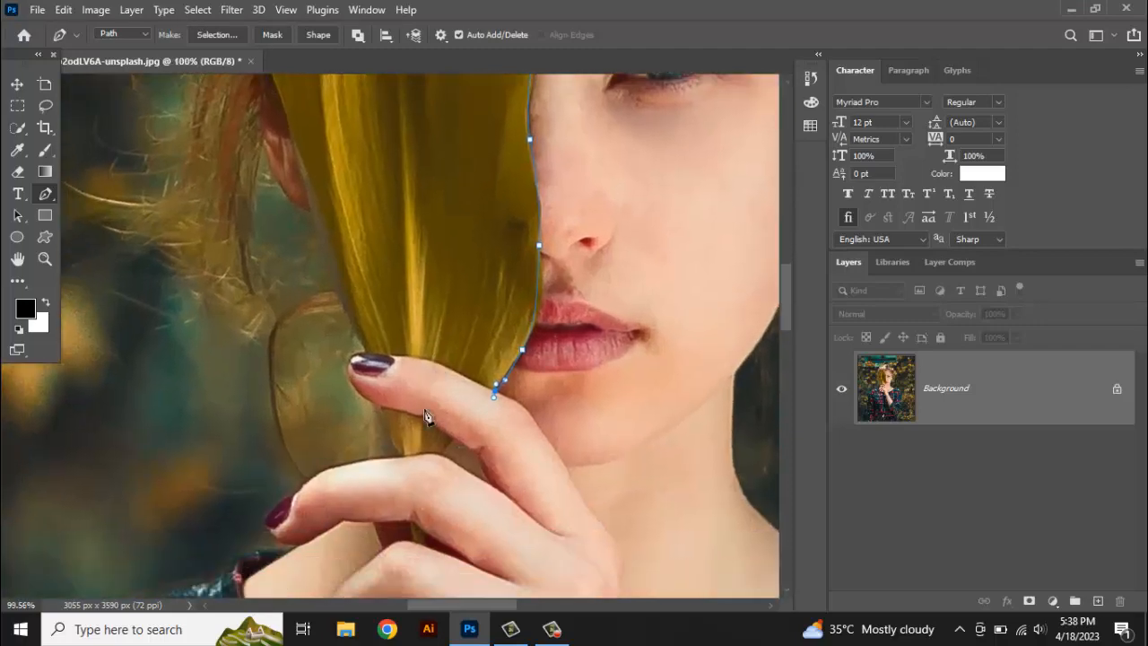
{"action": "scroll", "coordinate": [423, 416], "scroll_direction": "up", "scroll_amount": 1}
{"action": "left_click_drag", "start_coordinate": [430, 355], "coordinate": [350, 405]}
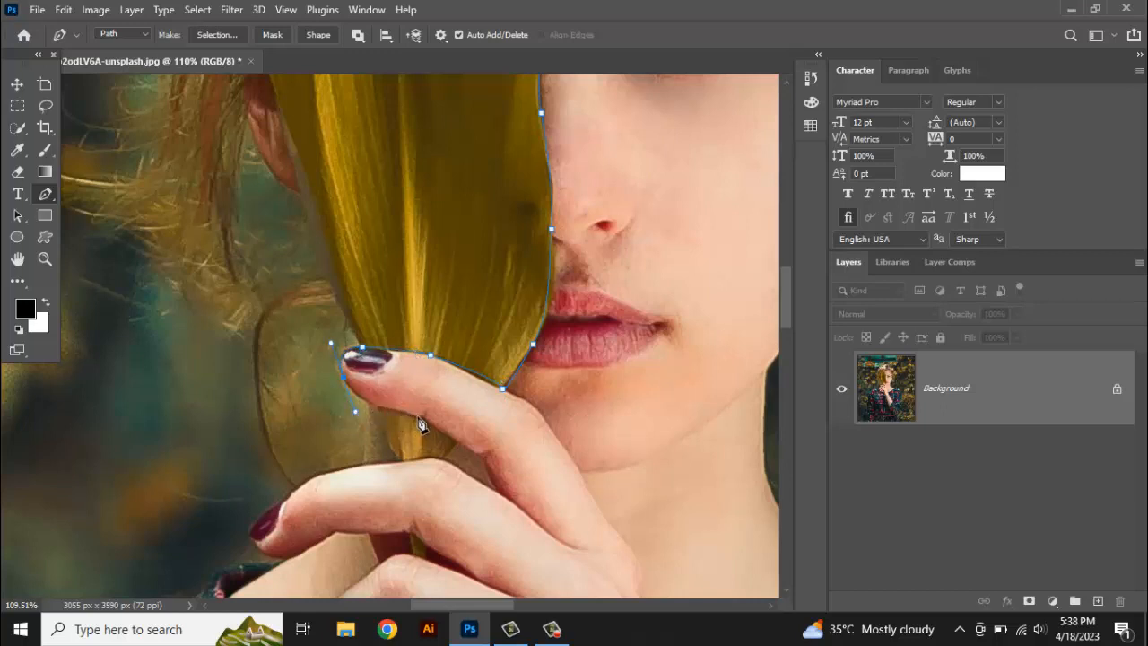
{"action": "left_click_drag", "start_coordinate": [439, 429], "coordinate": [459, 442]}
{"action": "left_click", "coordinate": [443, 458]}
{"action": "left_click", "coordinate": [385, 439]}
{"action": "left_click", "coordinate": [378, 415]}
Step: Continue the path around the fingernail and up the leaf's lower outer edge on the hair side
{"action": "left_click_drag", "start_coordinate": [338, 357], "coordinate": [336, 328]}
{"action": "left_click", "coordinate": [339, 360], "text": "alt"}
{"action": "left_click_drag", "start_coordinate": [384, 335], "coordinate": [386, 335]}
{"action": "left_click", "coordinate": [359, 341], "text": "alt"}
Step: Trace the leaf's upper outer edge along the hair and close the path at the tip's starting anchor
{"action": "left_click_drag", "start_coordinate": [311, 218], "coordinate": [396, 526]}
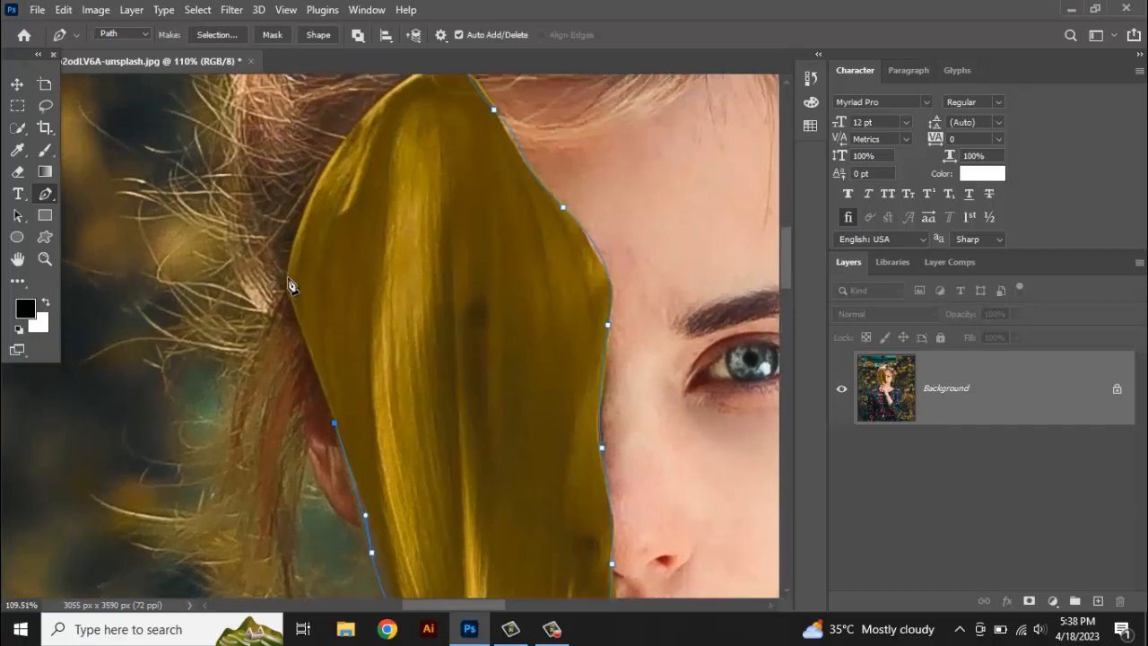
{"action": "left_click_drag", "start_coordinate": [288, 264], "coordinate": [296, 239]}
{"action": "left_click_drag", "start_coordinate": [333, 154], "coordinate": [354, 128]}
{"action": "left_click", "coordinate": [355, 127]}
{"action": "left_click_drag", "start_coordinate": [418, 155], "coordinate": [369, 343]}
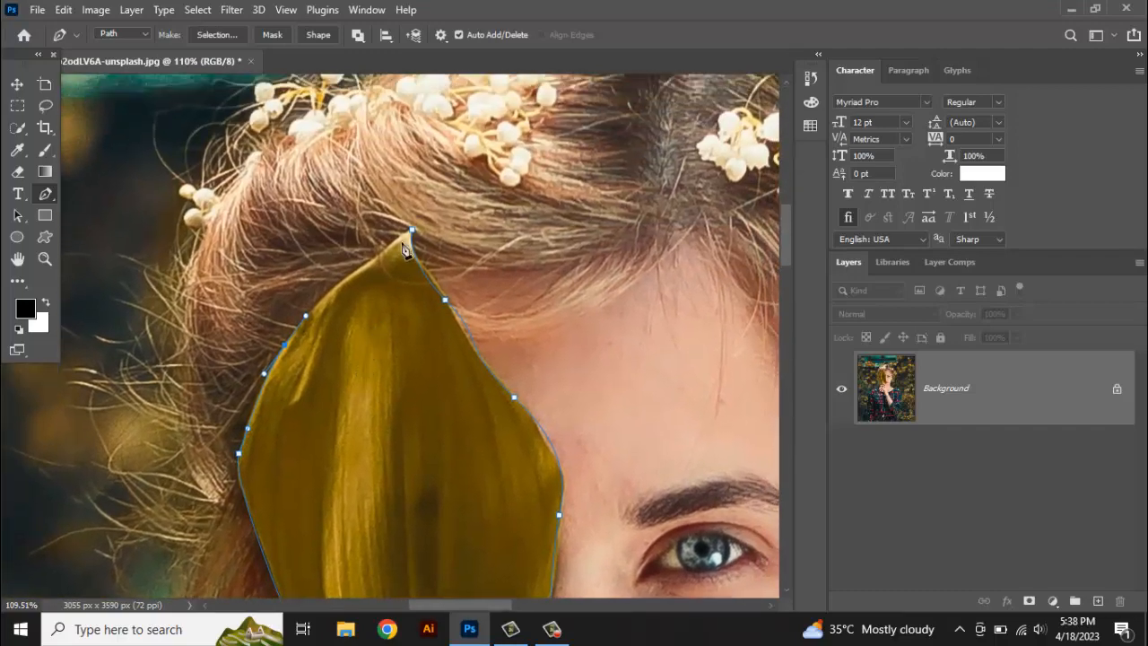
{"action": "left_click_drag", "start_coordinate": [366, 260], "coordinate": [396, 243]}
{"action": "left_click", "coordinate": [411, 230]}
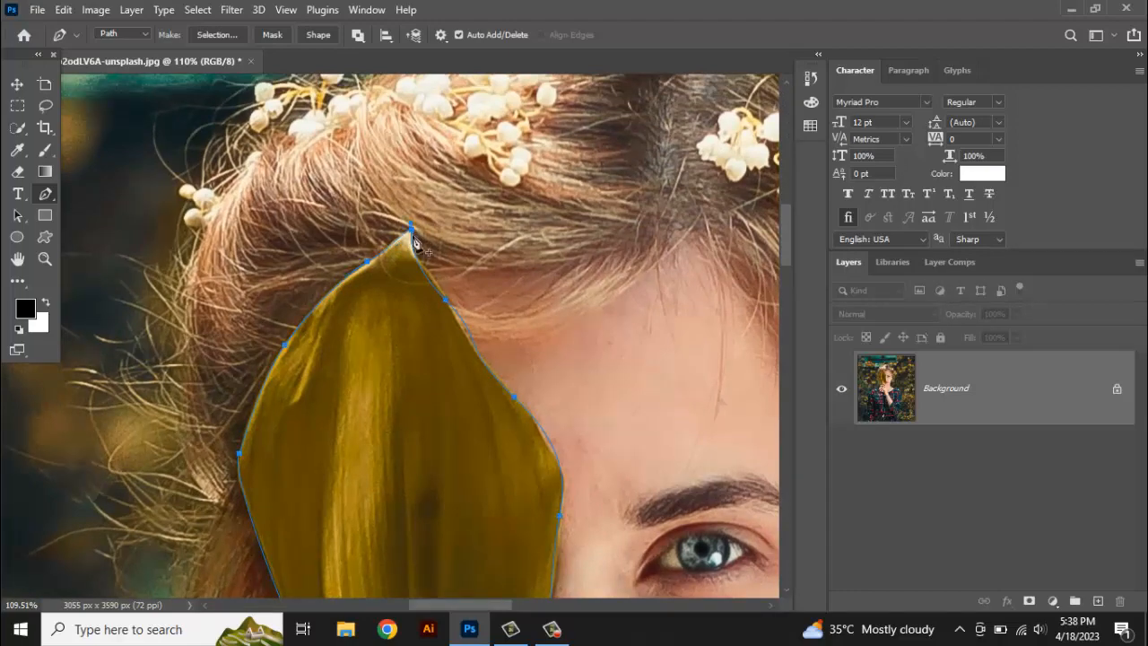
Step: Convert the leaf path to a new anti-aliased selection with a 0-pixel feather radius
{"action": "scroll", "coordinate": [413, 264], "scroll_direction": "down", "scroll_amount": 3}
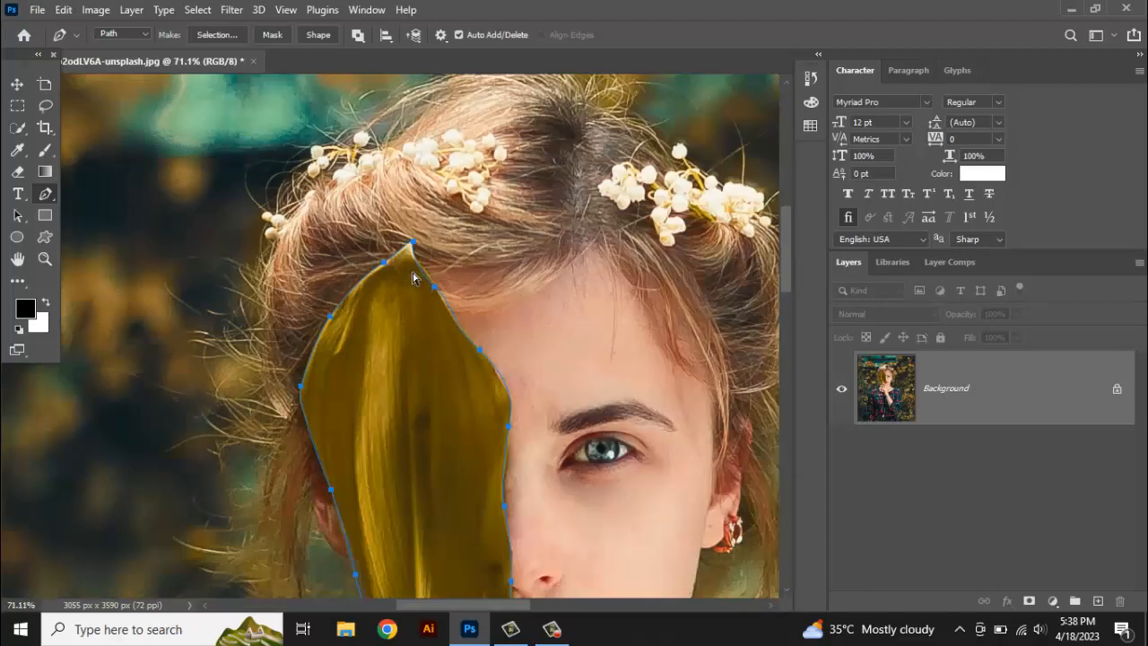
{"action": "scroll", "coordinate": [413, 278], "scroll_direction": "down", "scroll_amount": 5}
{"action": "right_click", "coordinate": [362, 239]}
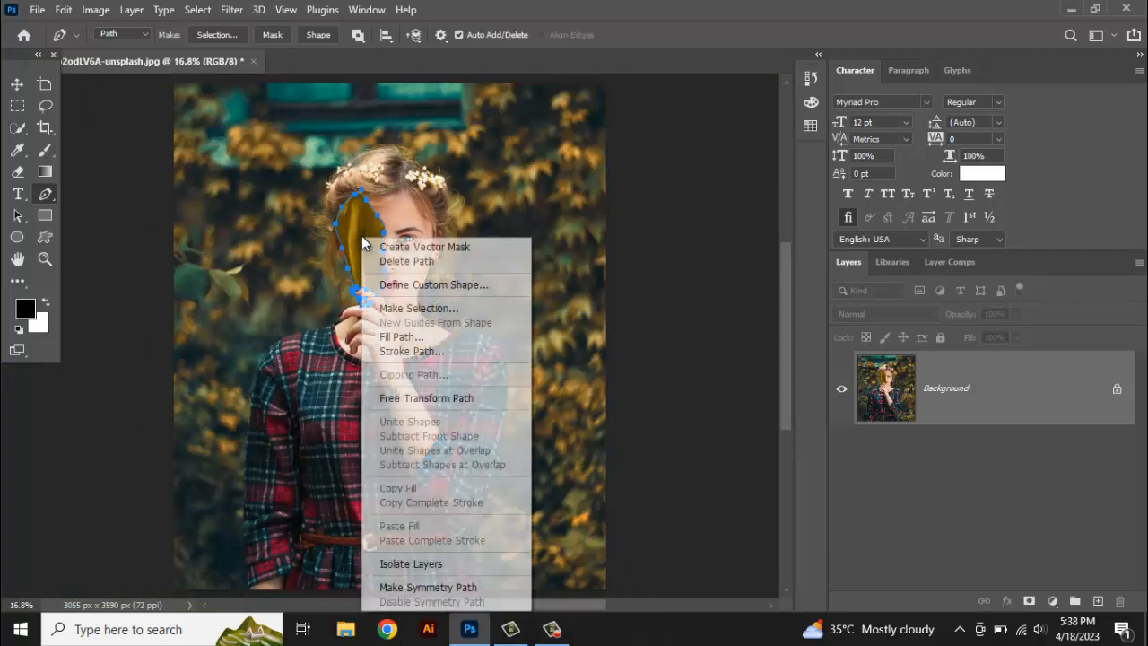
{"action": "left_click", "coordinate": [418, 308]}
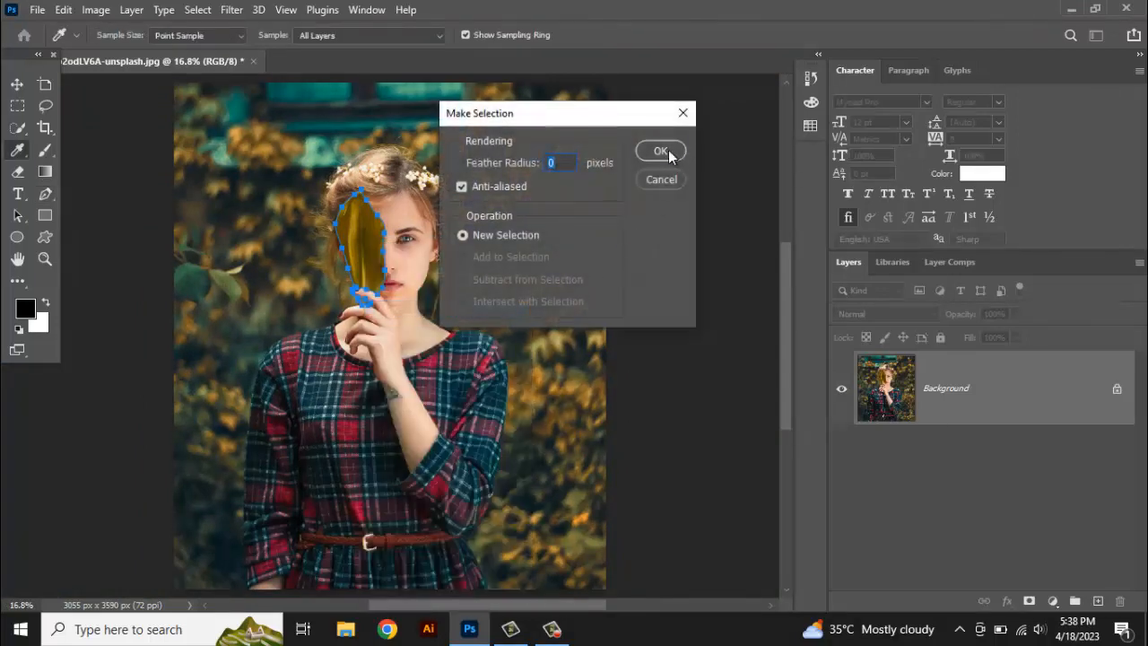
{"action": "left_click", "coordinate": [660, 151]}
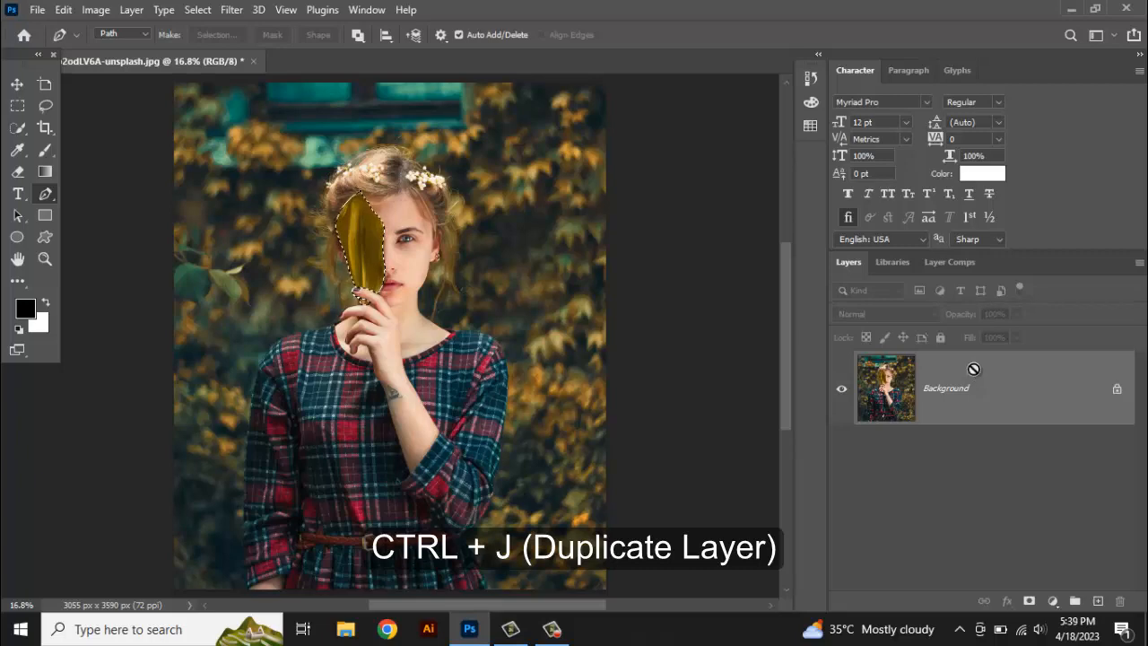
Step: Copy the selected leaf to its own layer and convert that layer to a Smart Object
{"action": "key", "text": "ctrl+j"}
{"action": "right_click", "coordinate": [970, 380]}
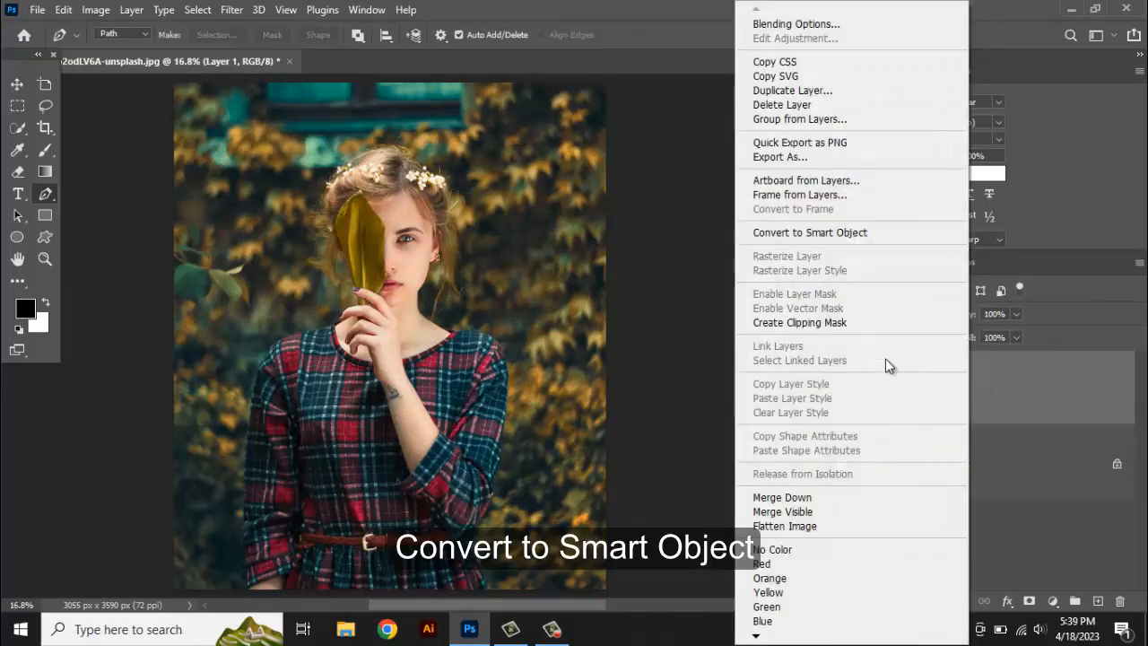
{"action": "left_click", "coordinate": [826, 233]}
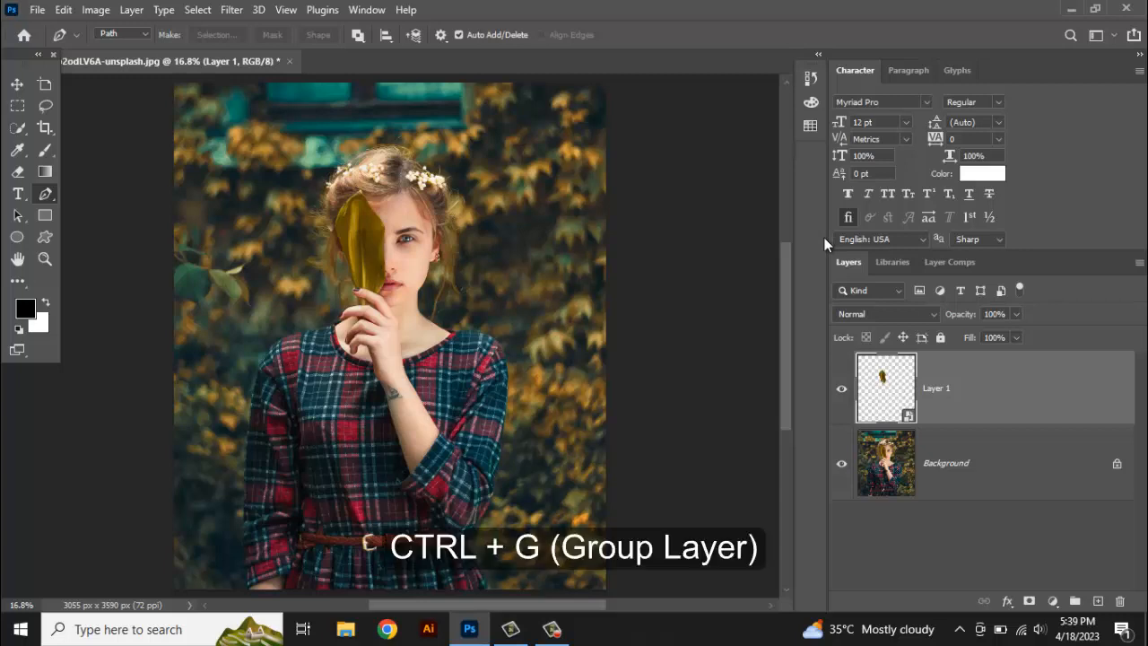
Step: Group the leaf Smart Object layer and duplicate it inside the group
{"action": "key", "text": "ctrl+g"}
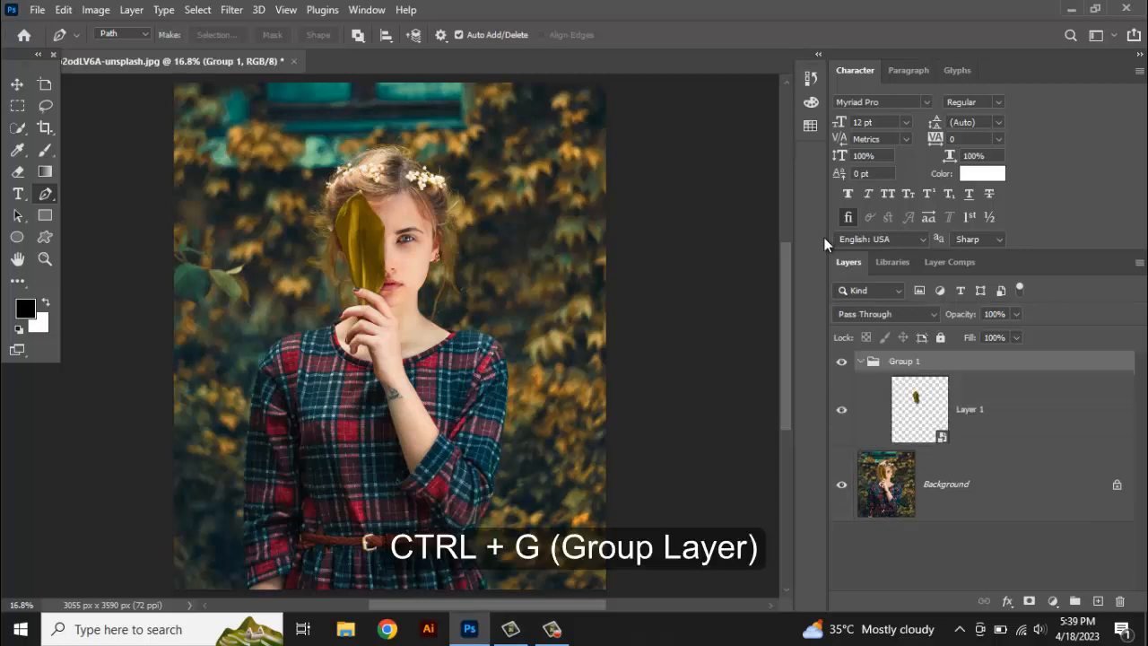
{"action": "left_click", "coordinate": [997, 438]}
{"action": "key", "text": "ctrl+j"}
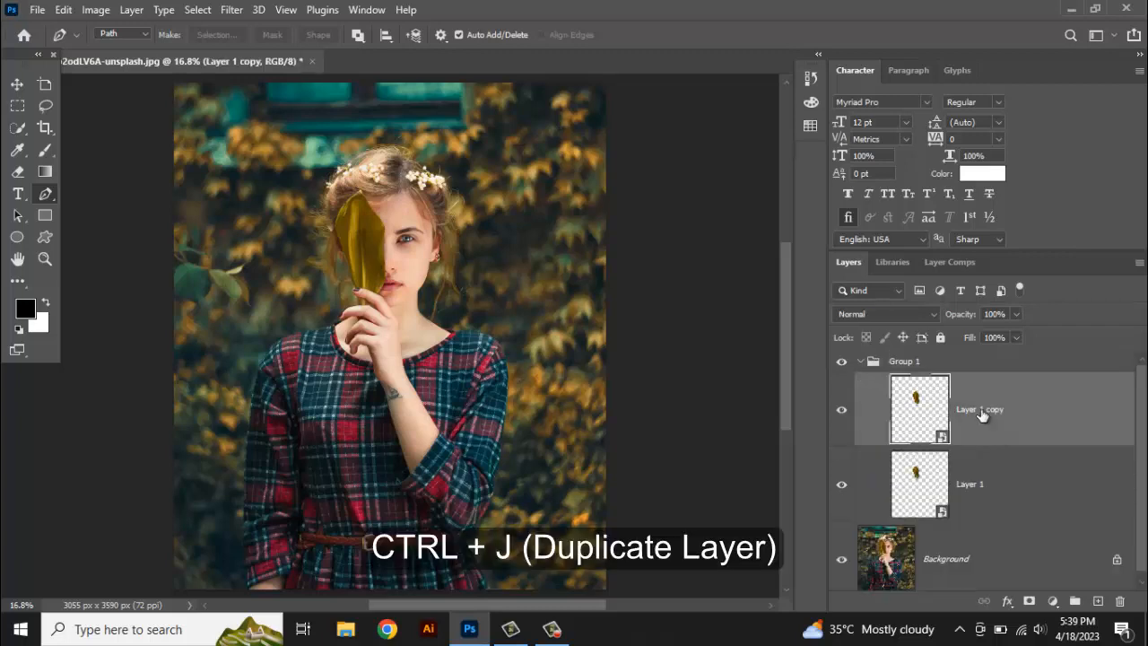
Step: Set the leaf copy's blend mode to Linear Dodge (Add) and apply a Gaussian Blur with a 5-pixel radius
{"action": "left_click", "coordinate": [915, 315]}
{"action": "left_click", "coordinate": [912, 356]}
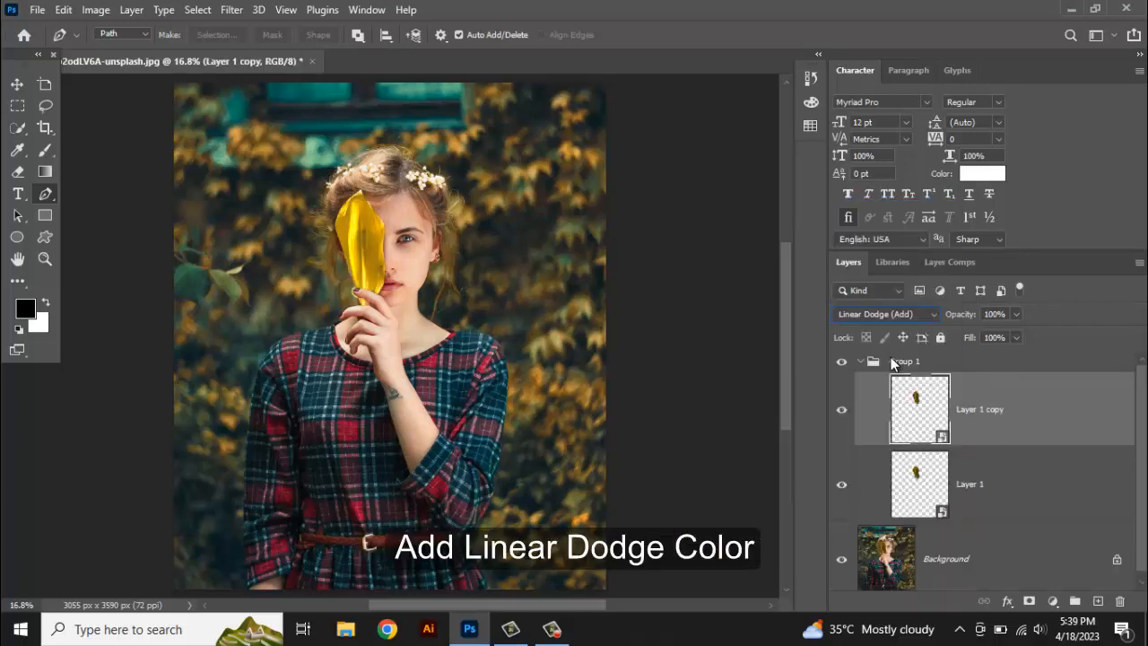
{"action": "left_click", "coordinate": [231, 10]}
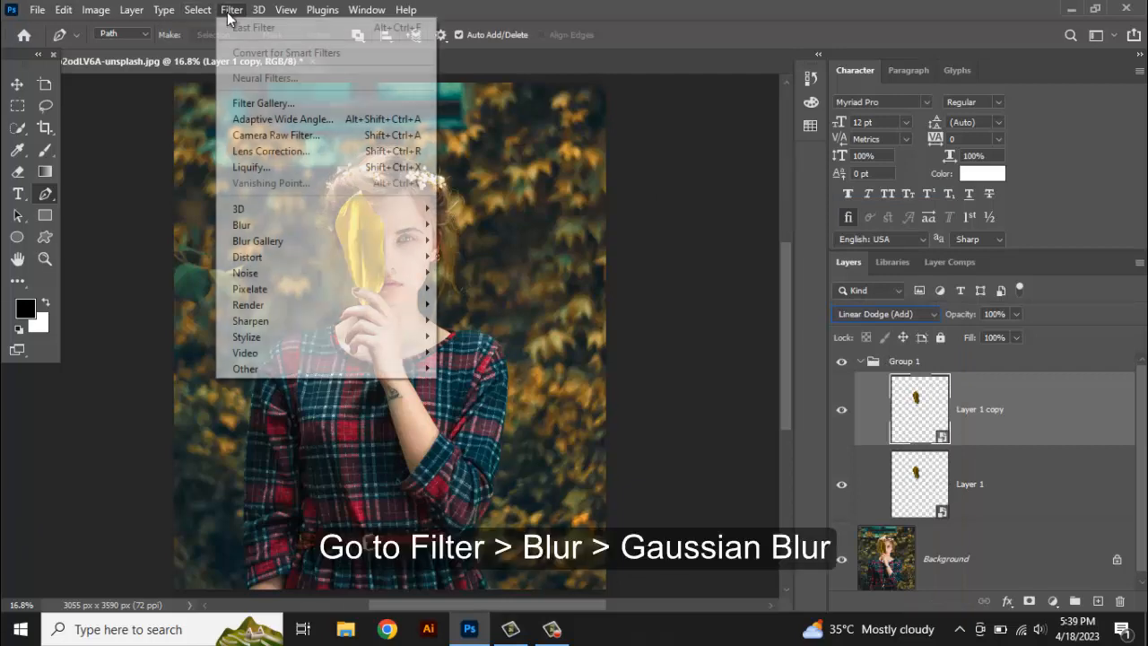
{"action": "mouse_move", "coordinate": [269, 225]}
{"action": "left_click", "coordinate": [476, 290]}
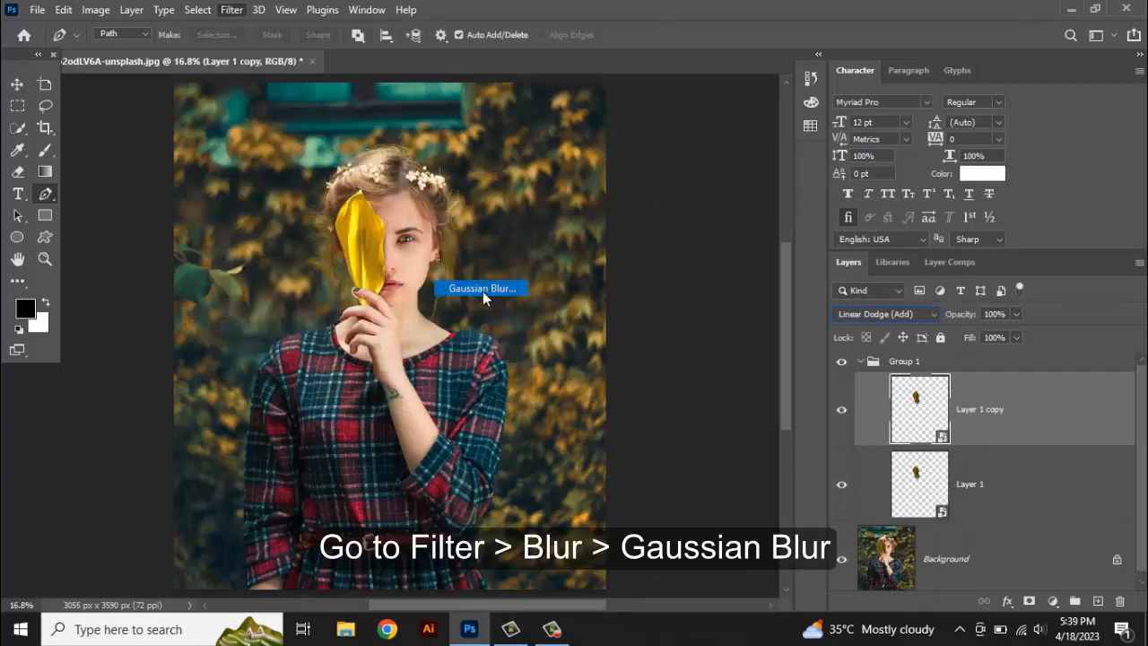
{"action": "type", "text": "5"}
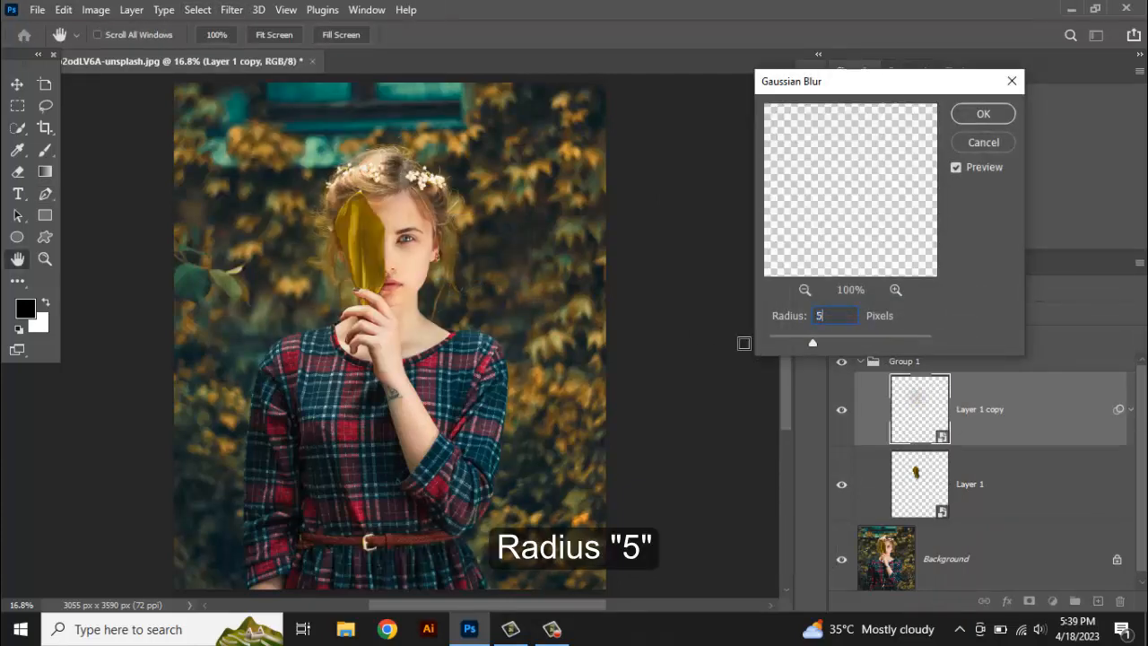
{"action": "left_click", "coordinate": [344, 256]}
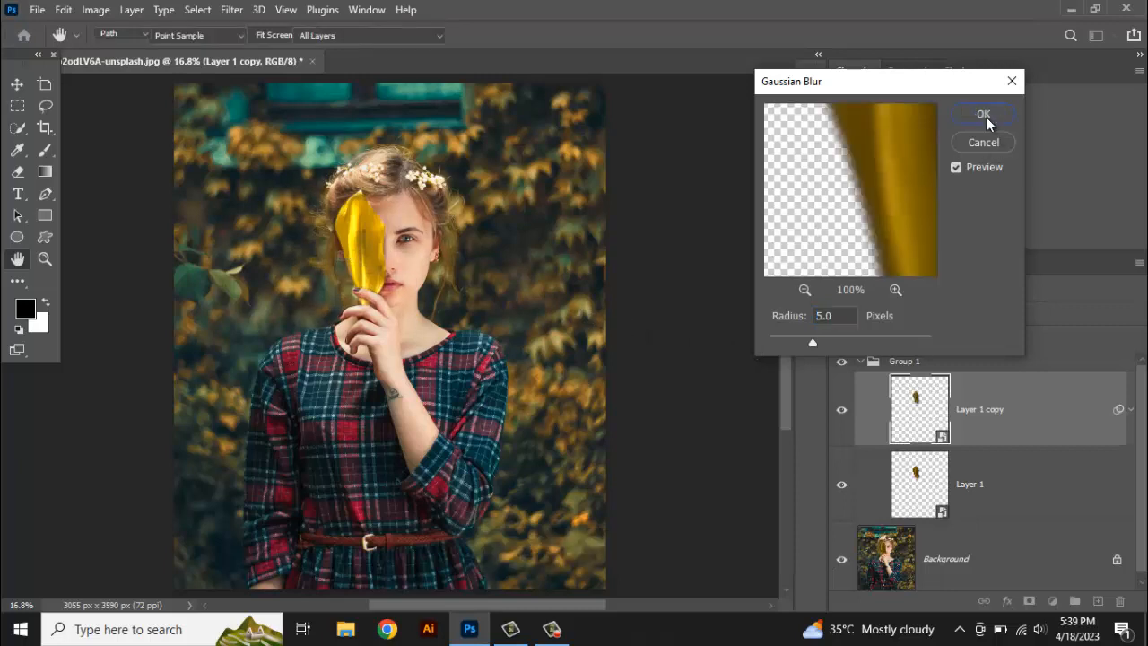
{"action": "left_click", "coordinate": [982, 116]}
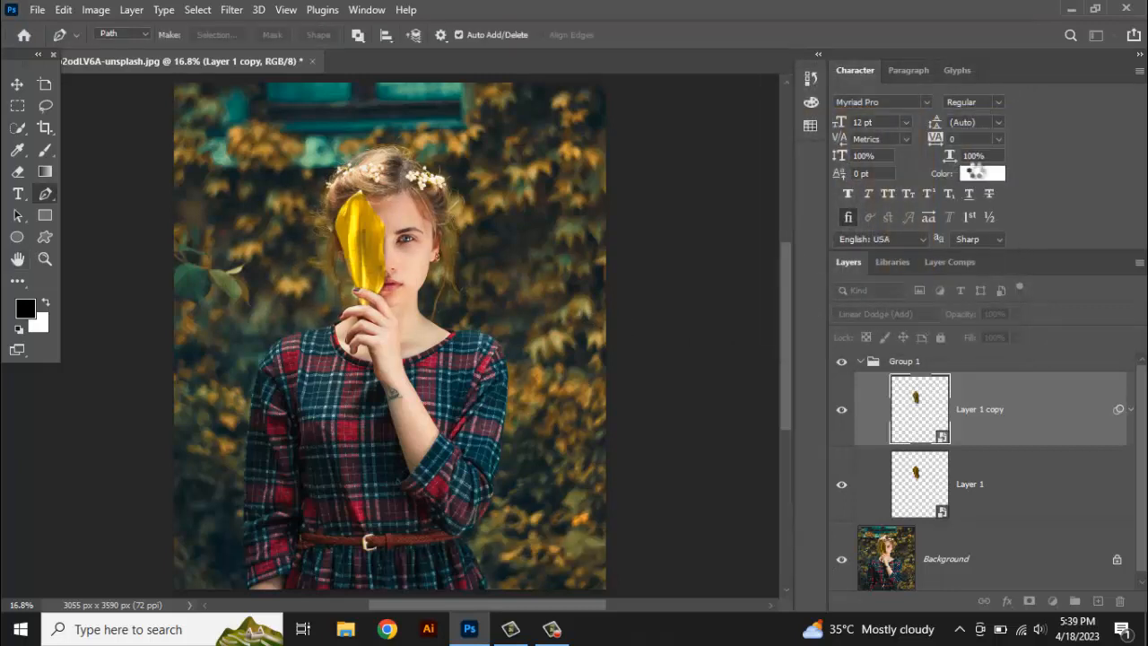
Step: Duplicate the blurred leaf layer and set the copy's Gaussian Blur radius to 50 pixels
{"action": "key", "text": "ctrl+j"}
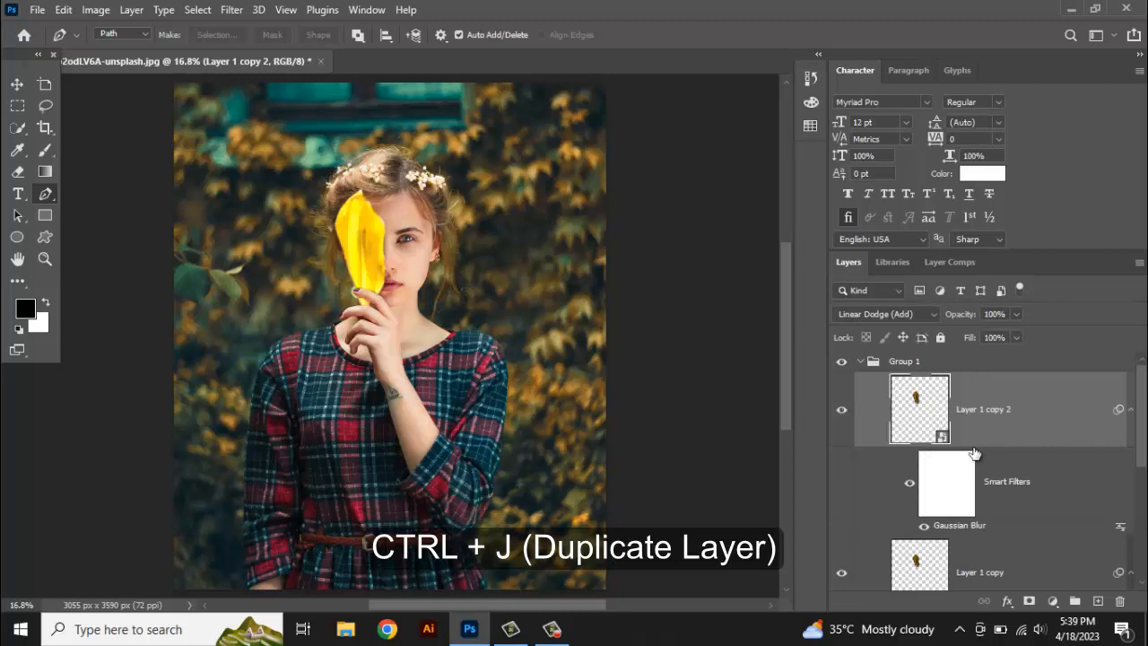
{"action": "double_click", "coordinate": [944, 527]}
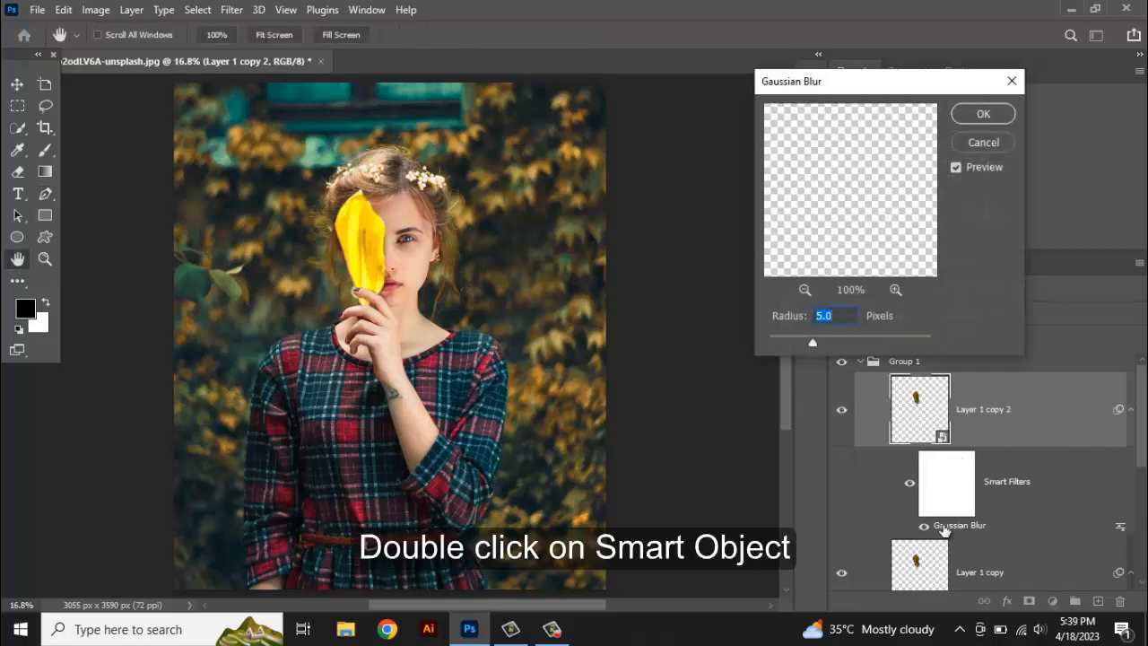
{"action": "type", "text": "50"}
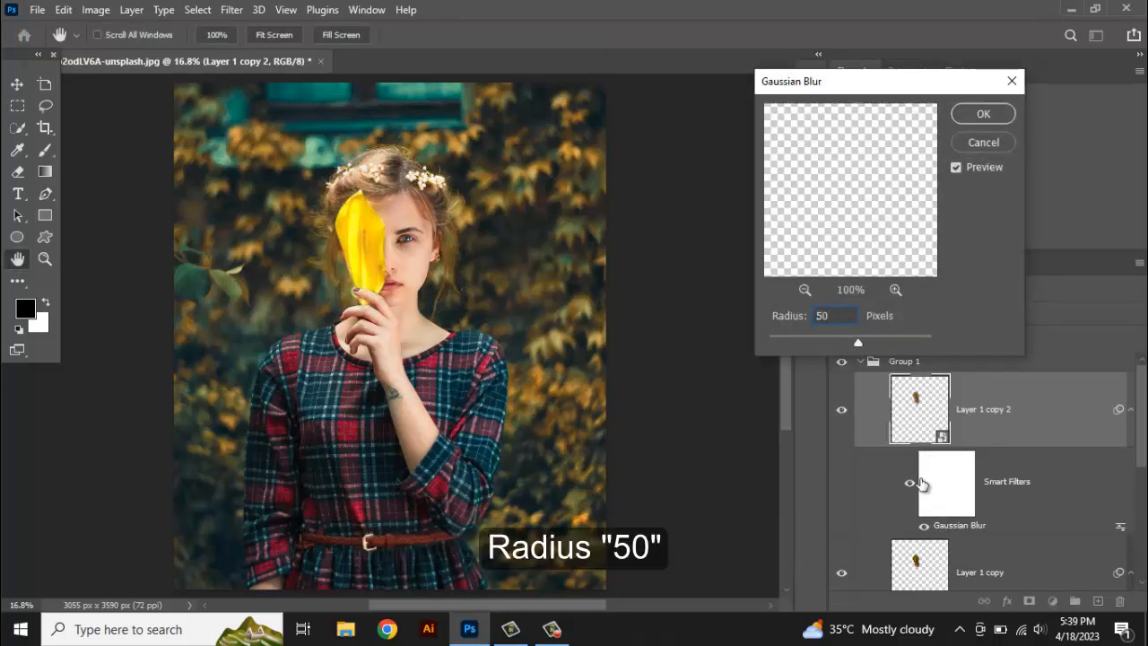
{"action": "type", "text": "p"}
{"action": "left_click", "coordinate": [976, 121]}
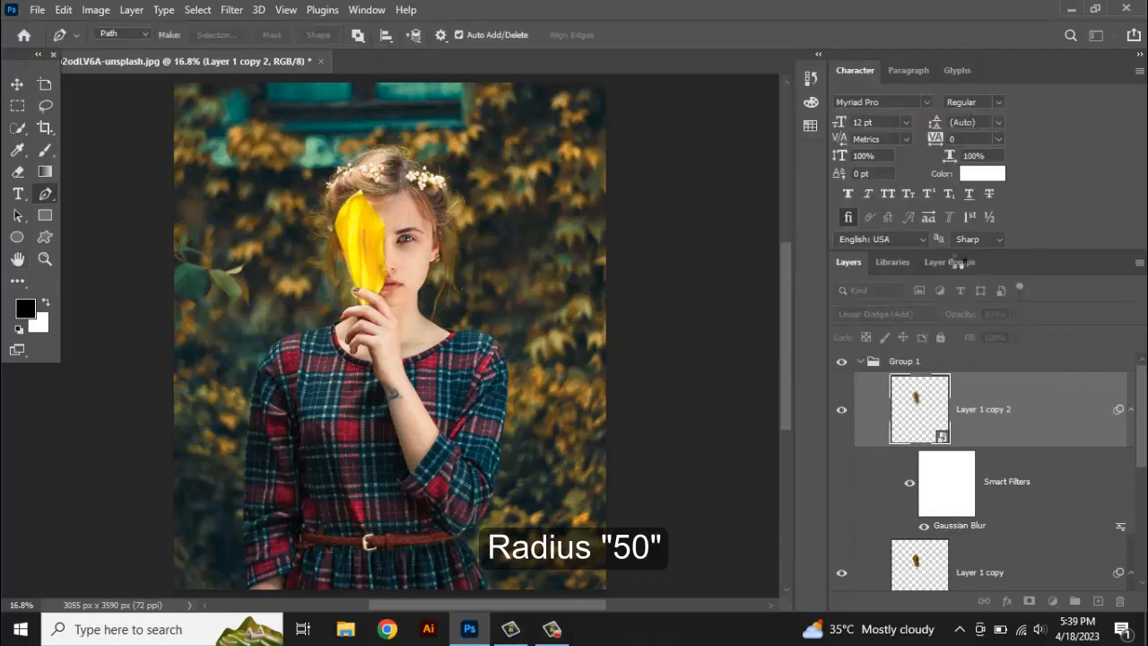
Step: Duplicate the 50-pixel-blur leaf layer and set the new copy's Gaussian Blur radius to 100 pixels
{"action": "key", "text": "ctrl+j"}
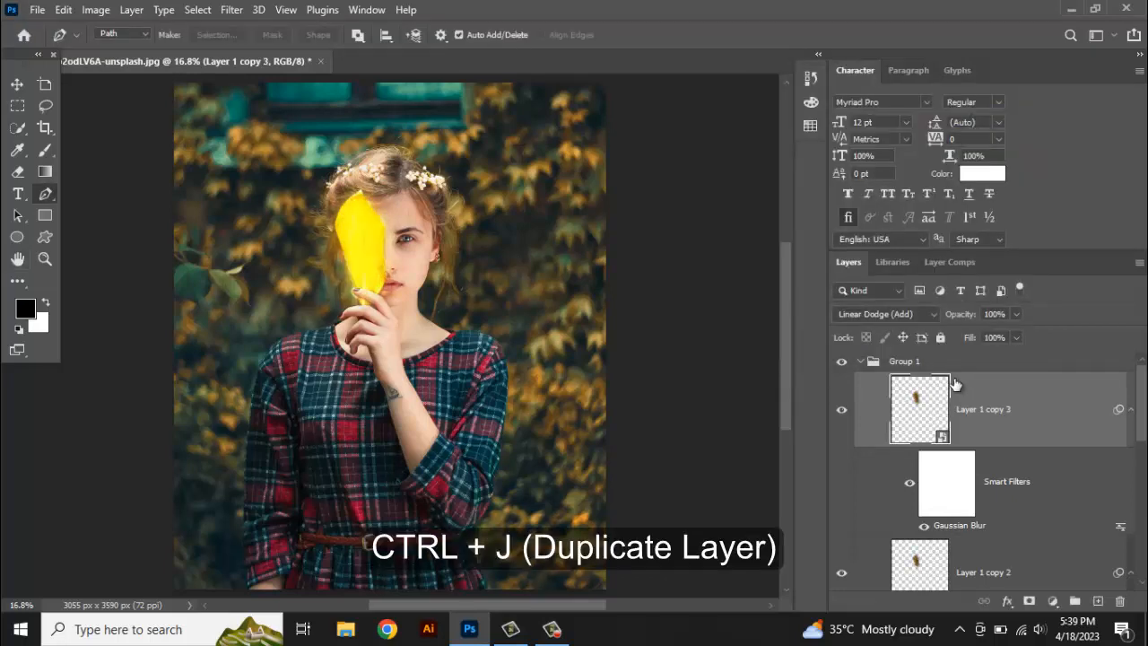
{"action": "double_click", "coordinate": [960, 525]}
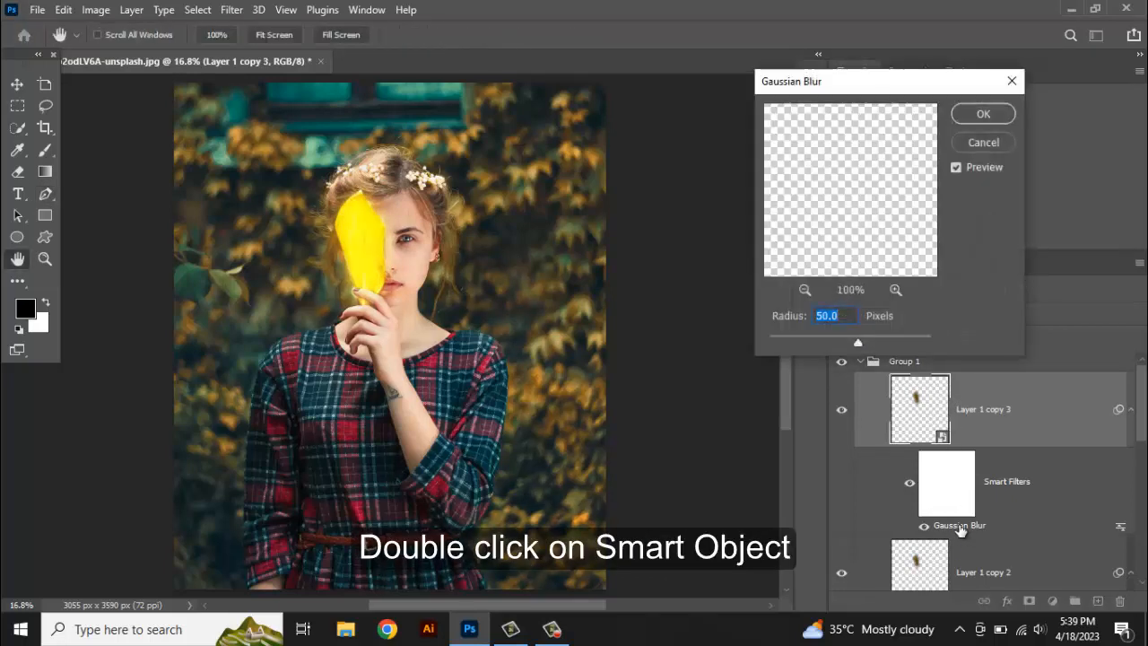
{"action": "type", "text": "10"}
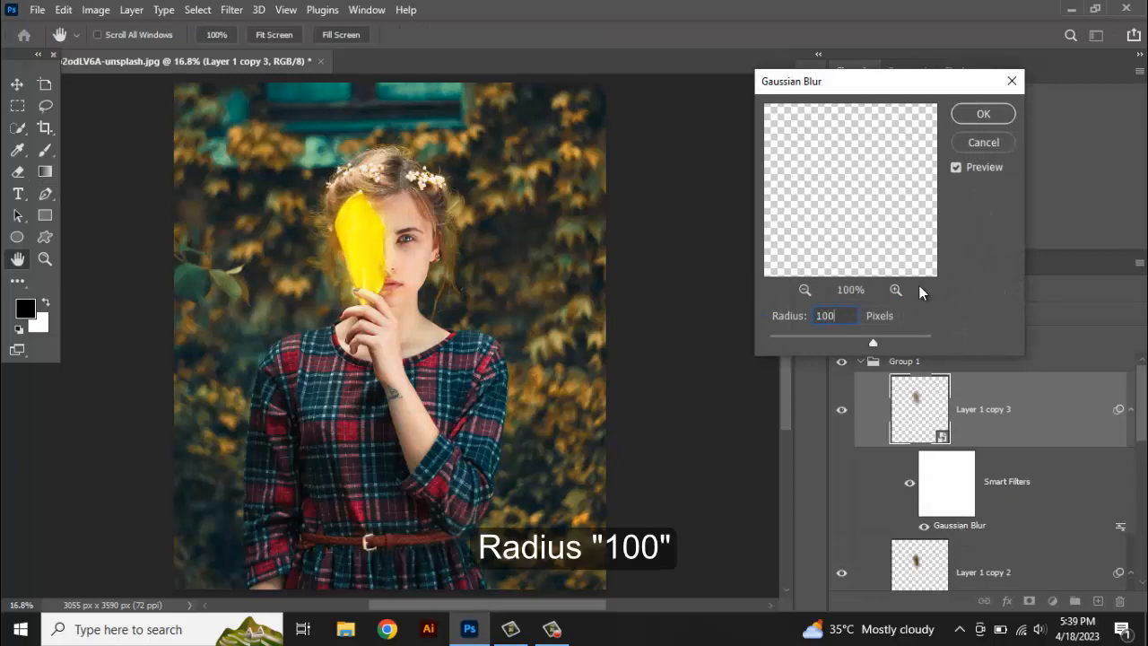
{"action": "left_click", "coordinate": [981, 114]}
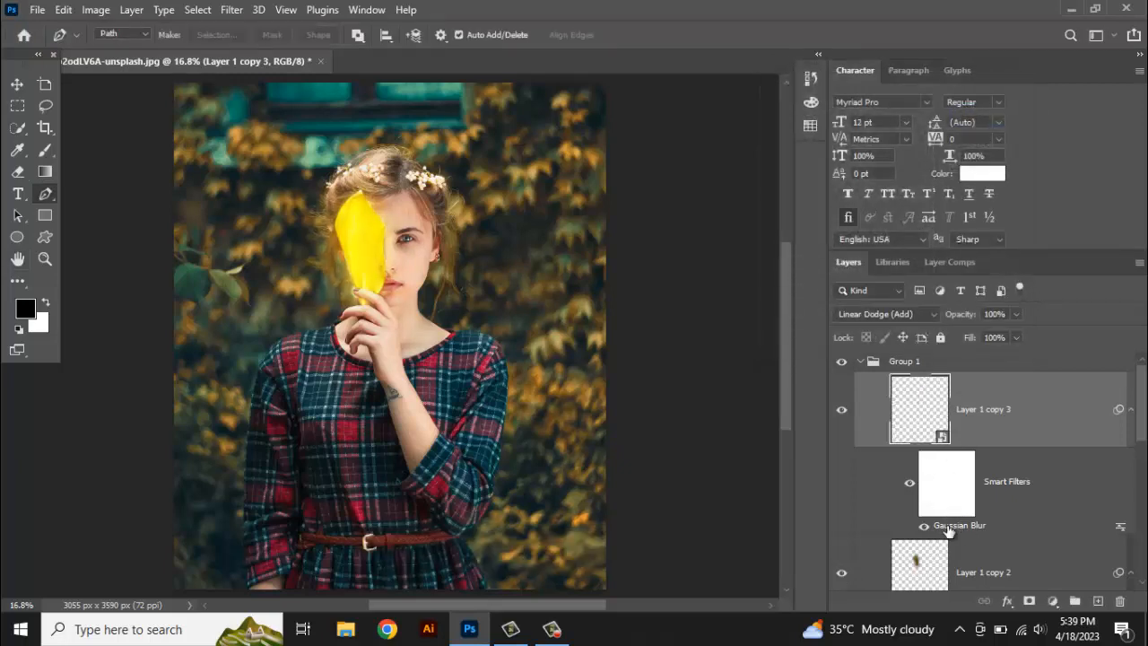
Step: Duplicate the 100-pixel-blur leaf layer and set the new copy's Gaussian Blur radius to 200 pixels
{"action": "key", "text": "ctrl+j"}
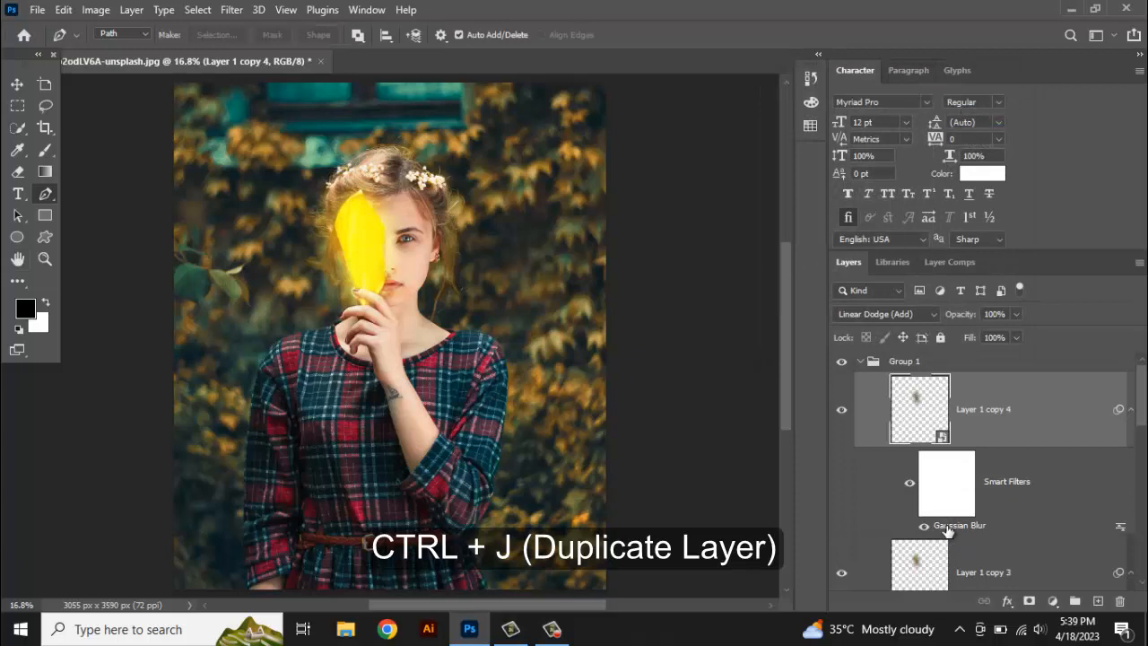
{"action": "double_click", "coordinate": [949, 527]}
{"action": "type", "text": "200"}
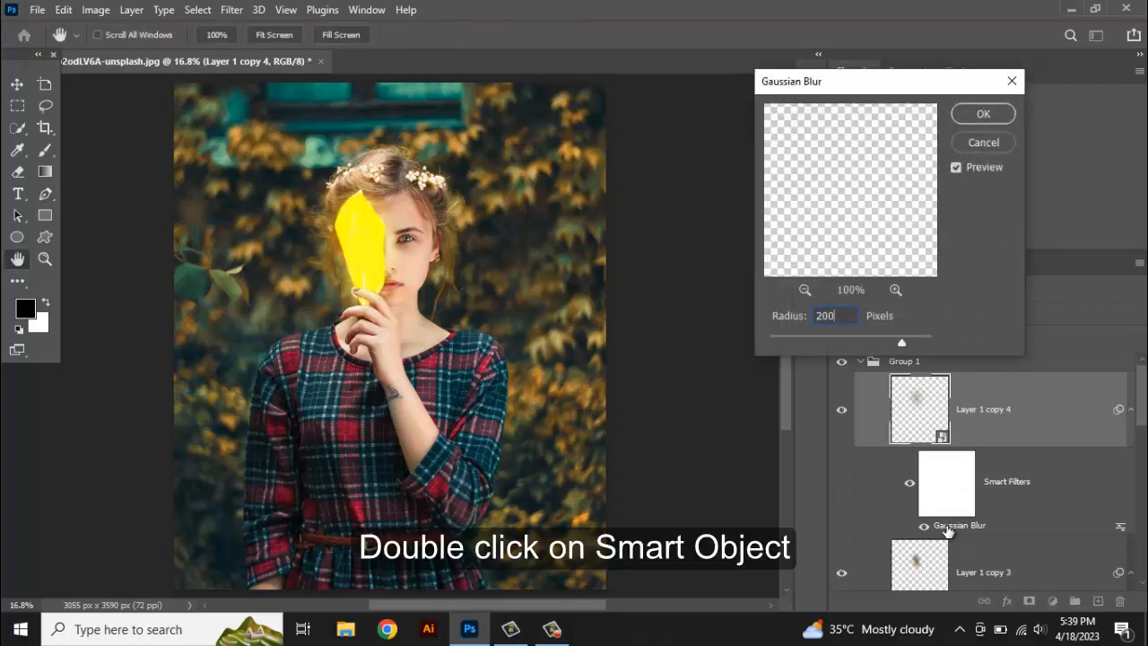
{"action": "left_click", "coordinate": [979, 115]}
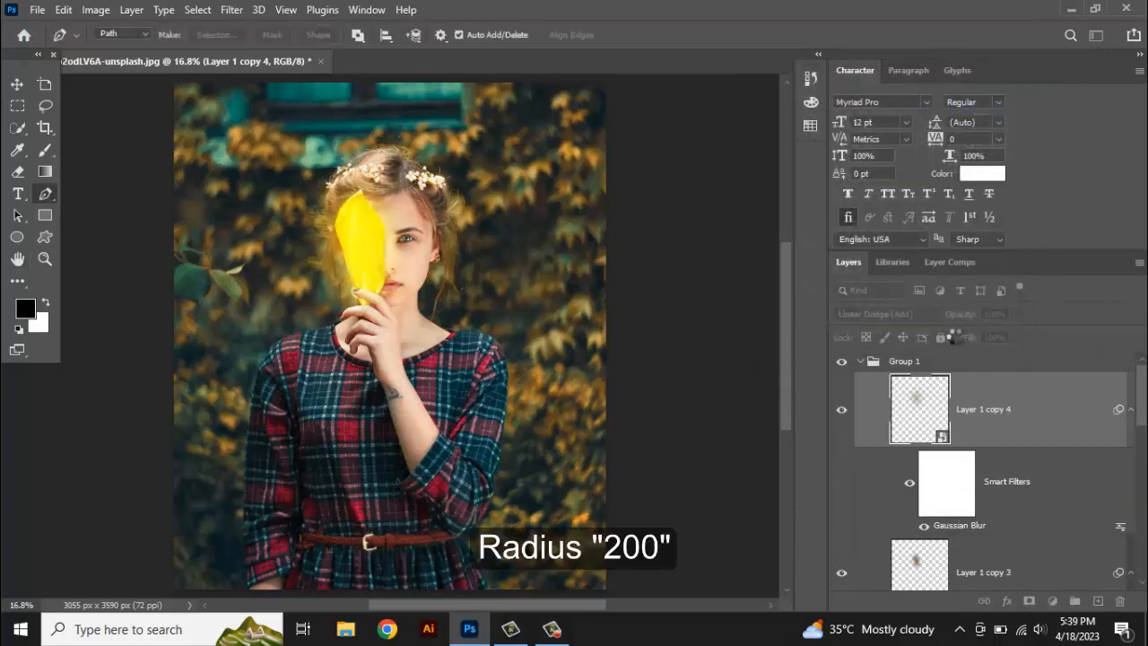
Step: Duplicate the 200-pixel-blur leaf layer and set the new copy's Gaussian Blur radius to 300 pixels
{"action": "key", "text": "ctrl+j"}
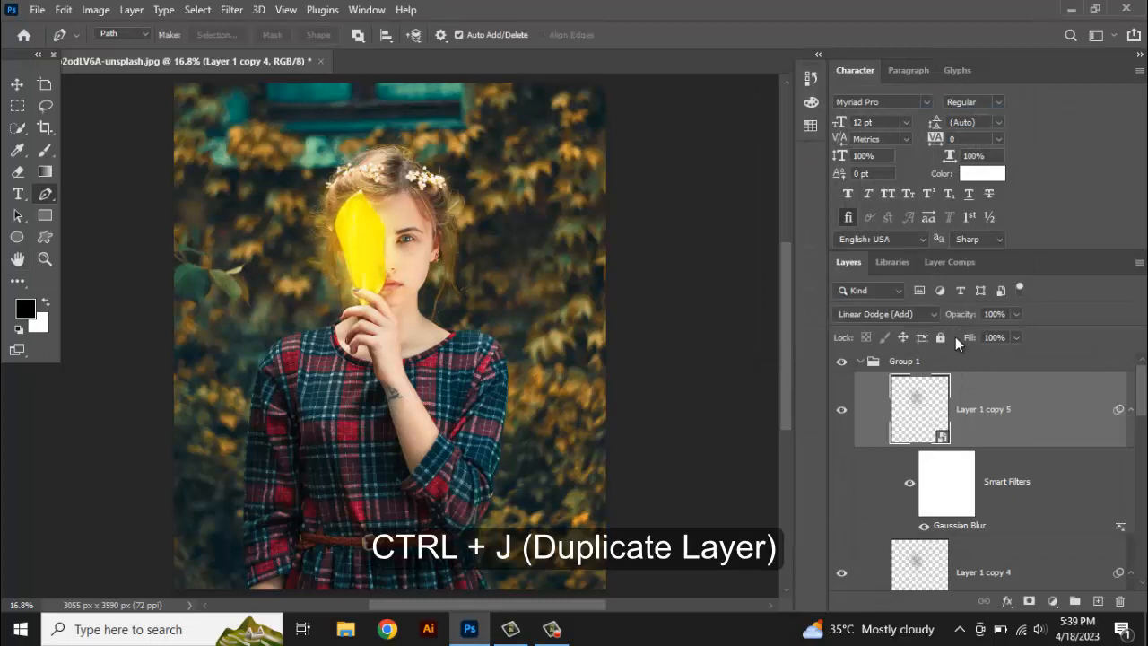
{"action": "double_click", "coordinate": [956, 525]}
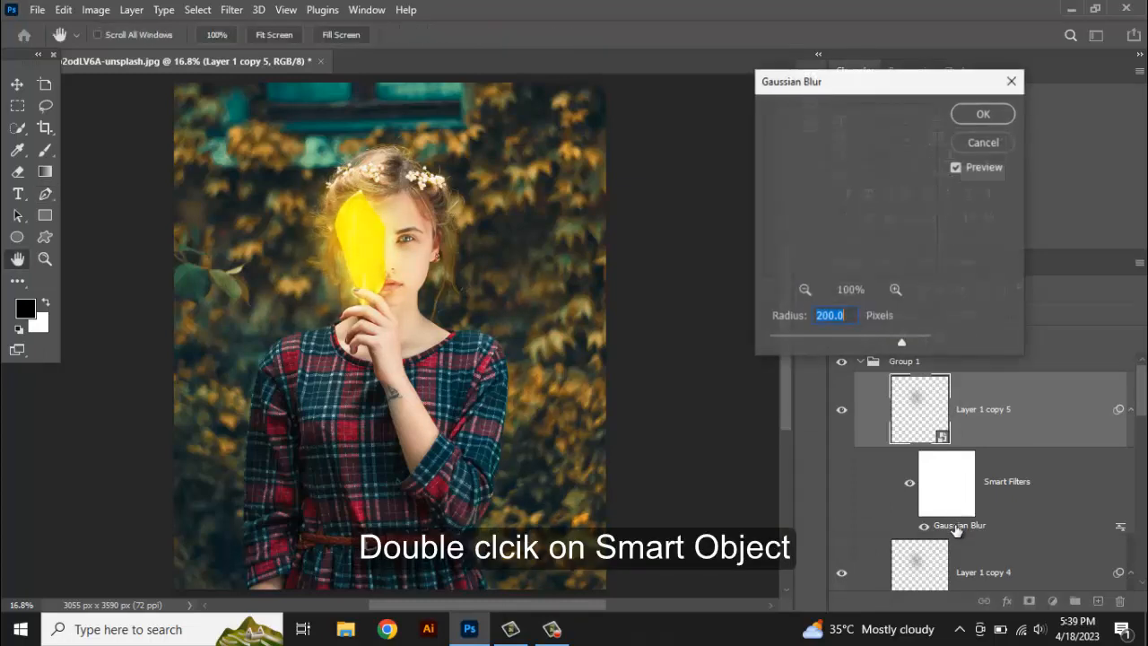
{"action": "type", "text": "300"}
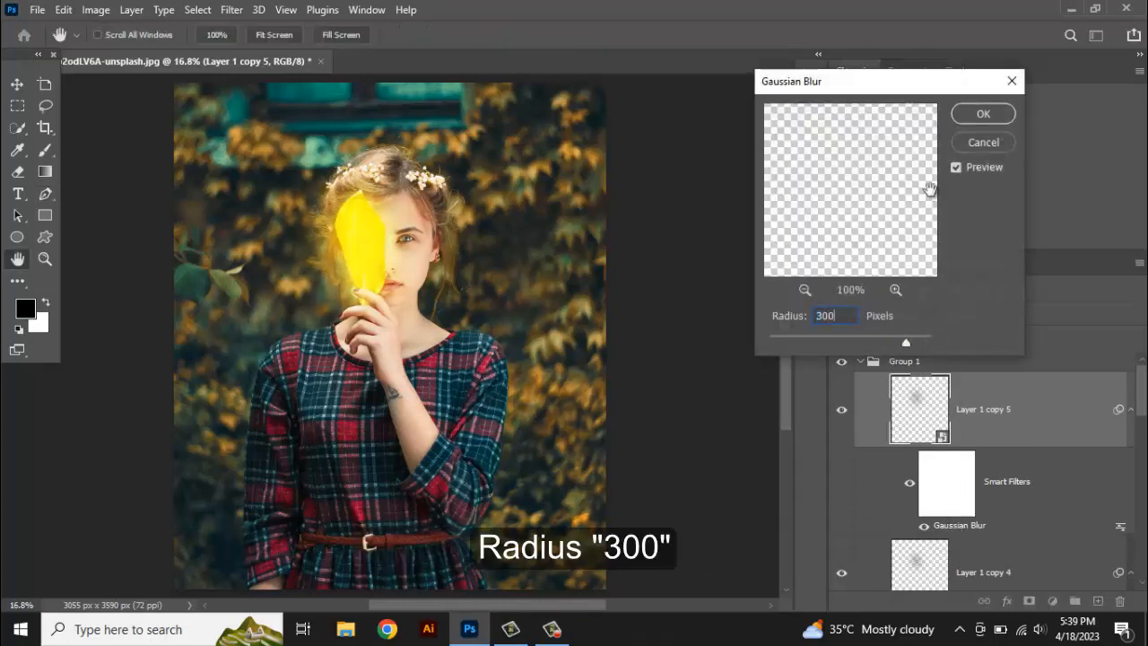
{"action": "left_click", "coordinate": [983, 114]}
{"action": "key", "text": "p"}
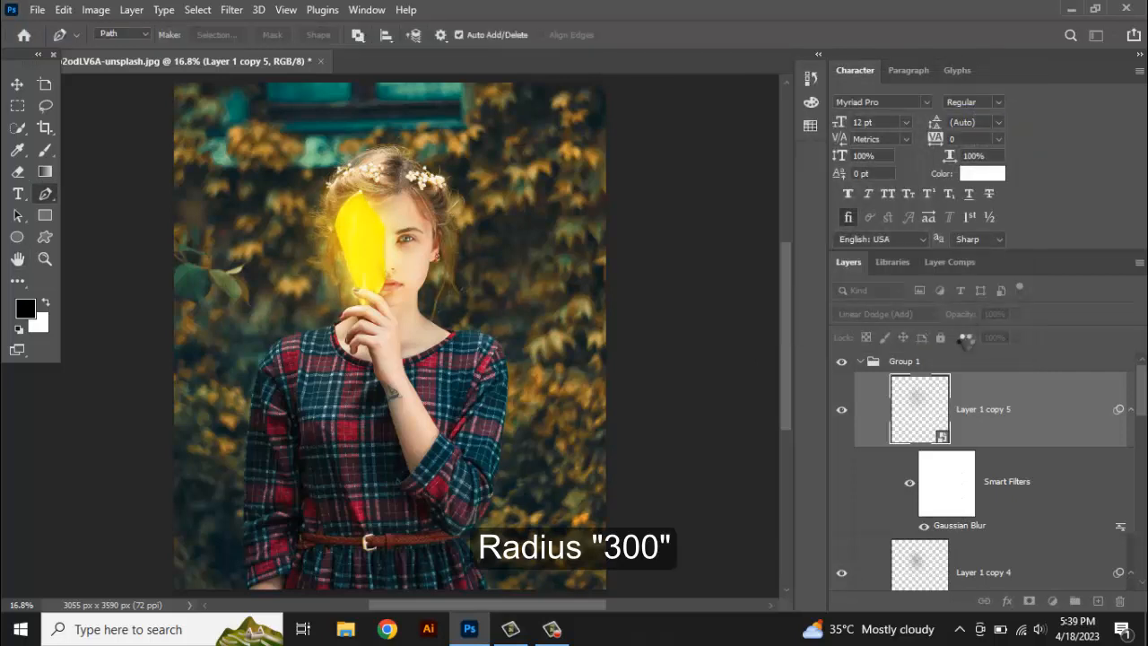
Step: Duplicate the 300-pixel-blur leaf layer and set the new copy's Gaussian Blur radius to 400 pixels
{"action": "key", "text": "ctrl+j"}
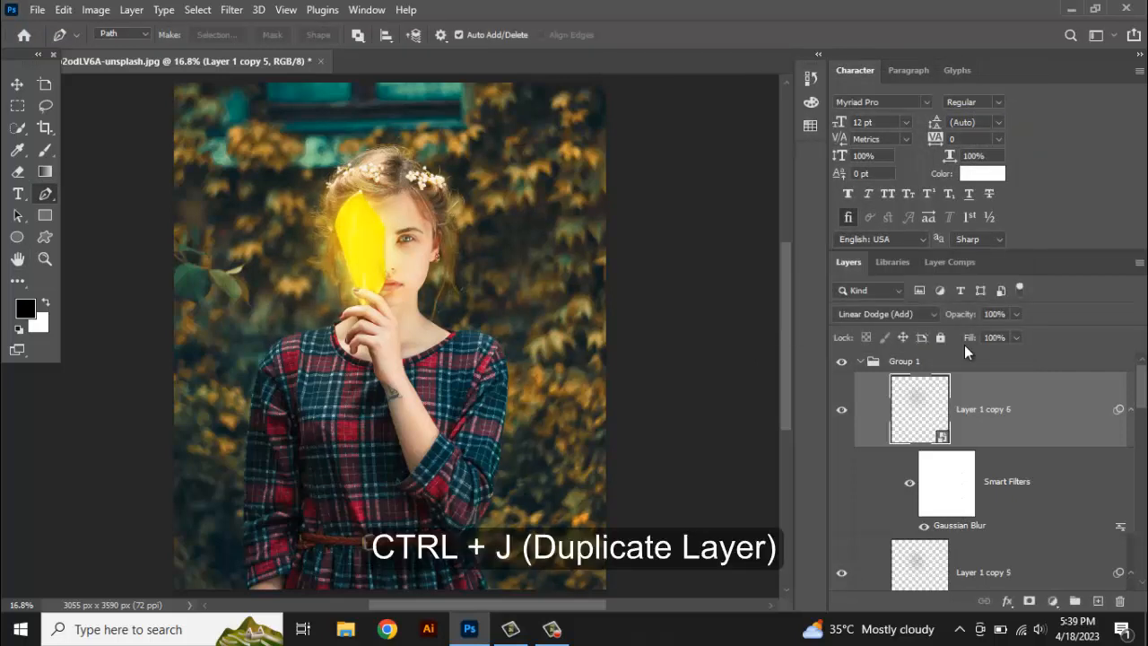
{"action": "double_click", "coordinate": [959, 526]}
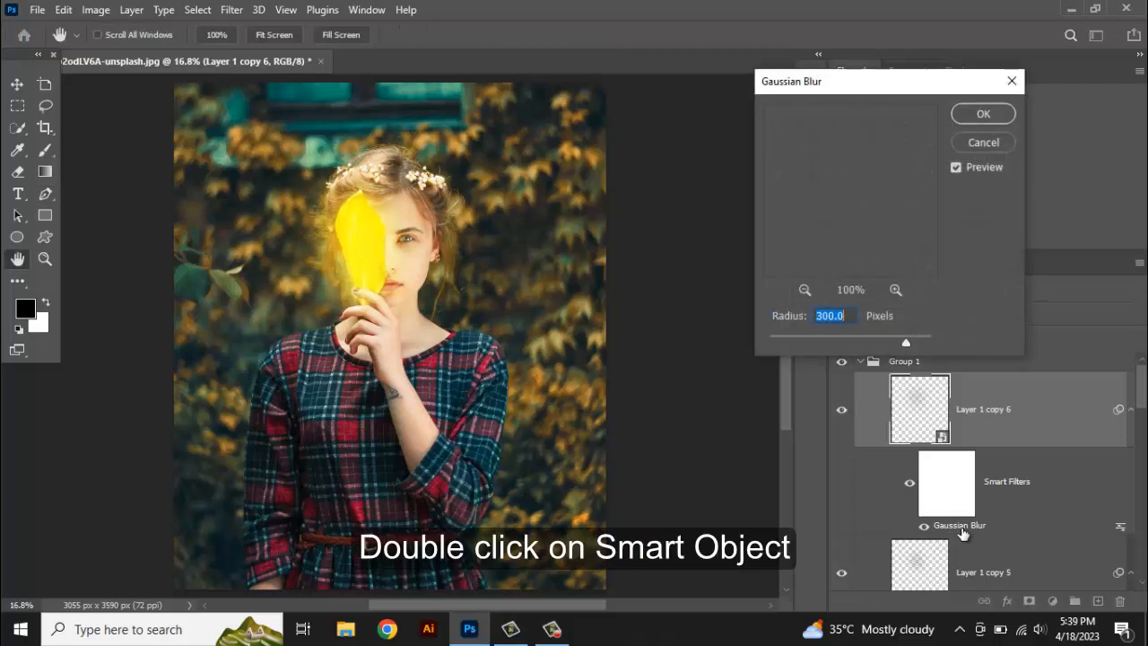
{"action": "type", "text": "400"}
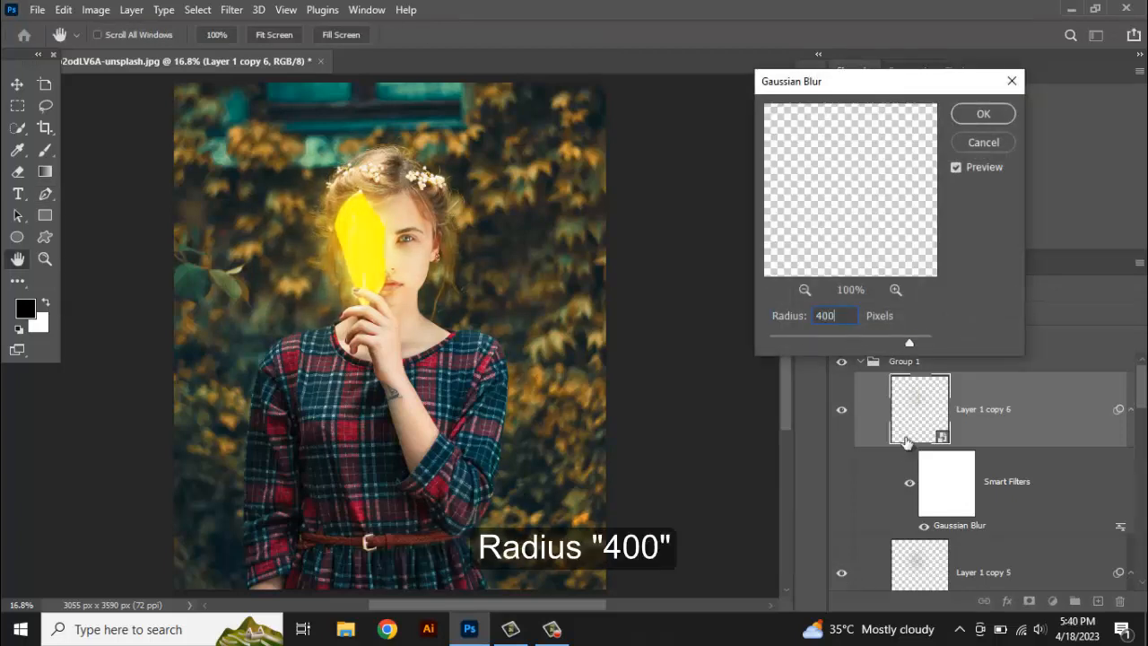
{"action": "left_click", "coordinate": [971, 115]}
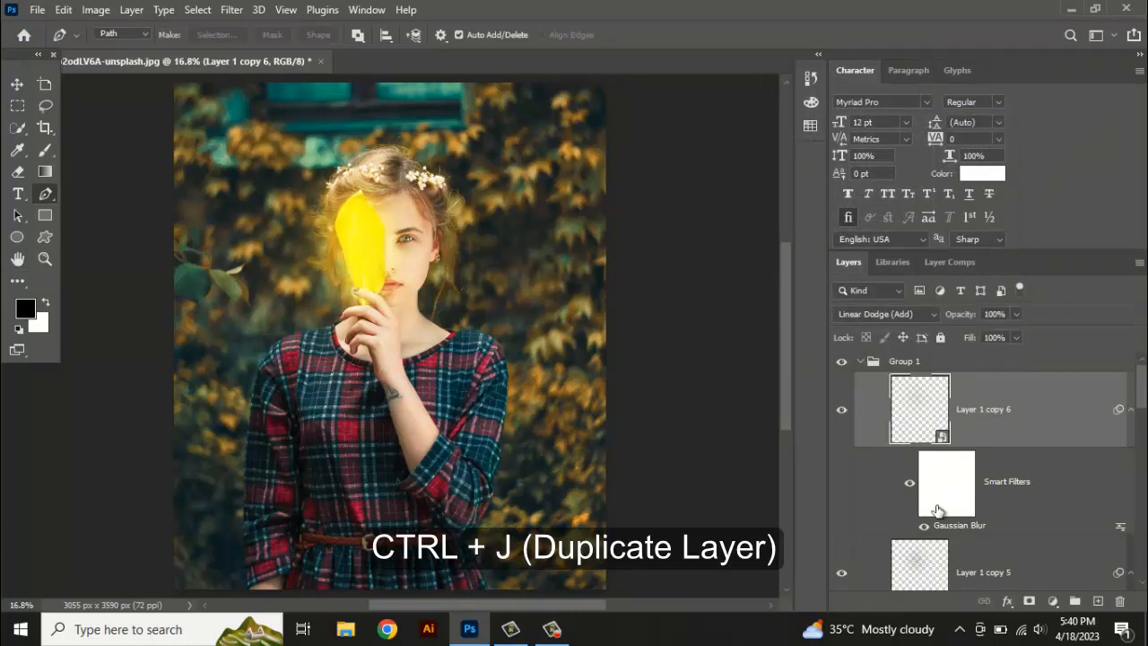
Step: Duplicate the 400-pixel-blur leaf layer and set the new copy's Gaussian Blur radius to 500 pixels
{"action": "key", "text": "ctrl+j"}
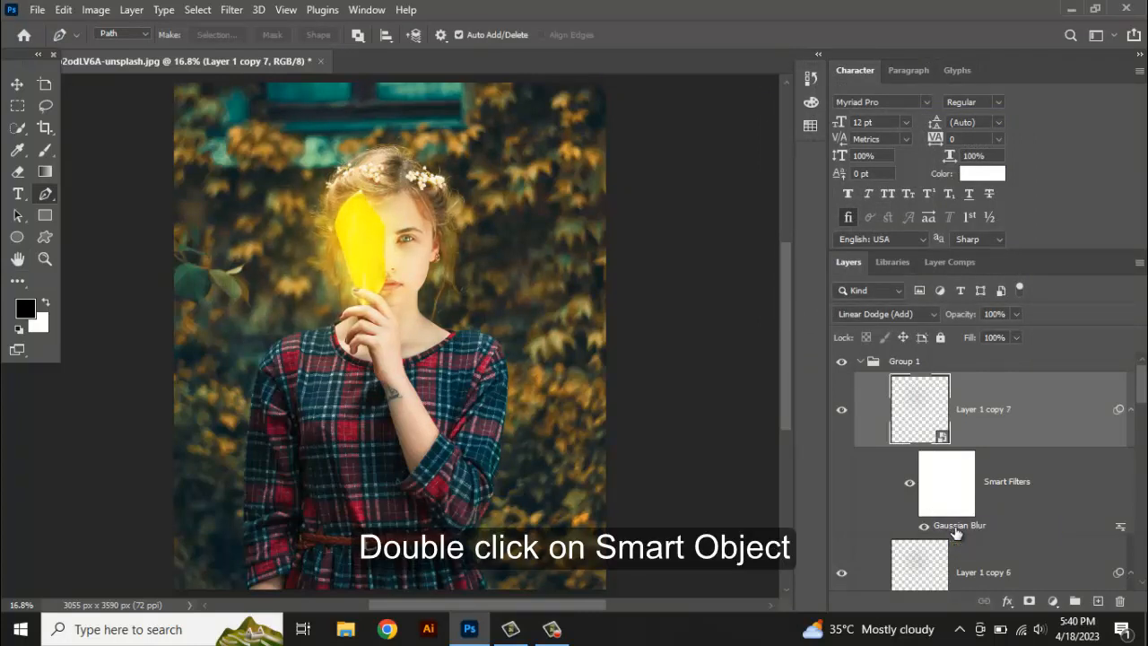
{"action": "double_click", "coordinate": [957, 527]}
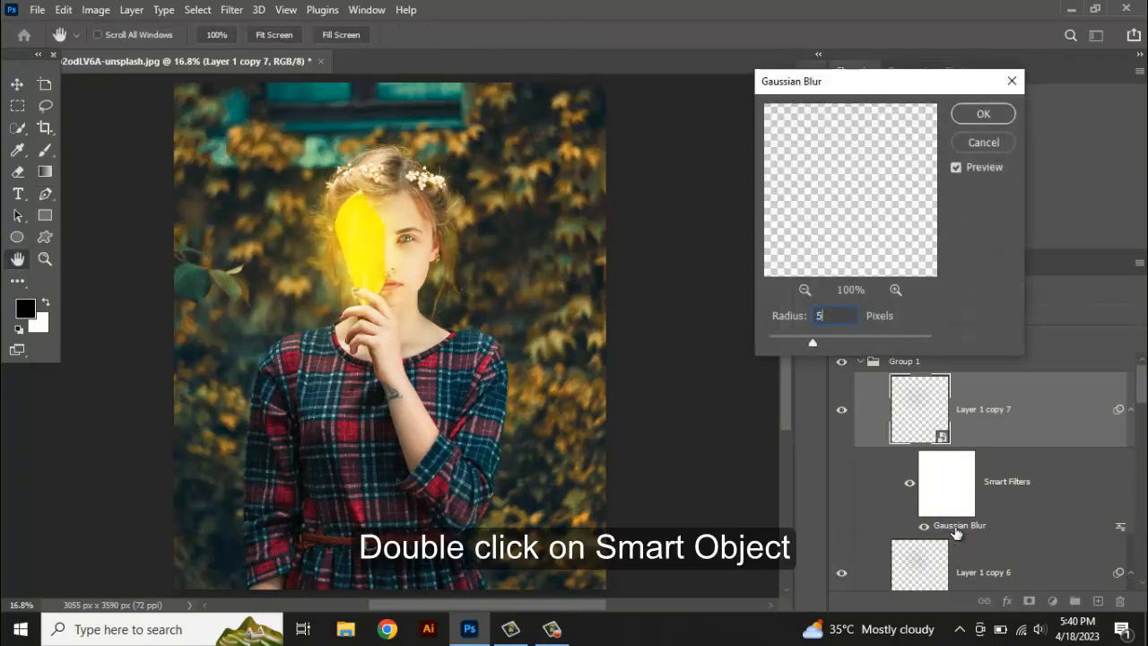
{"action": "type", "text": "500"}
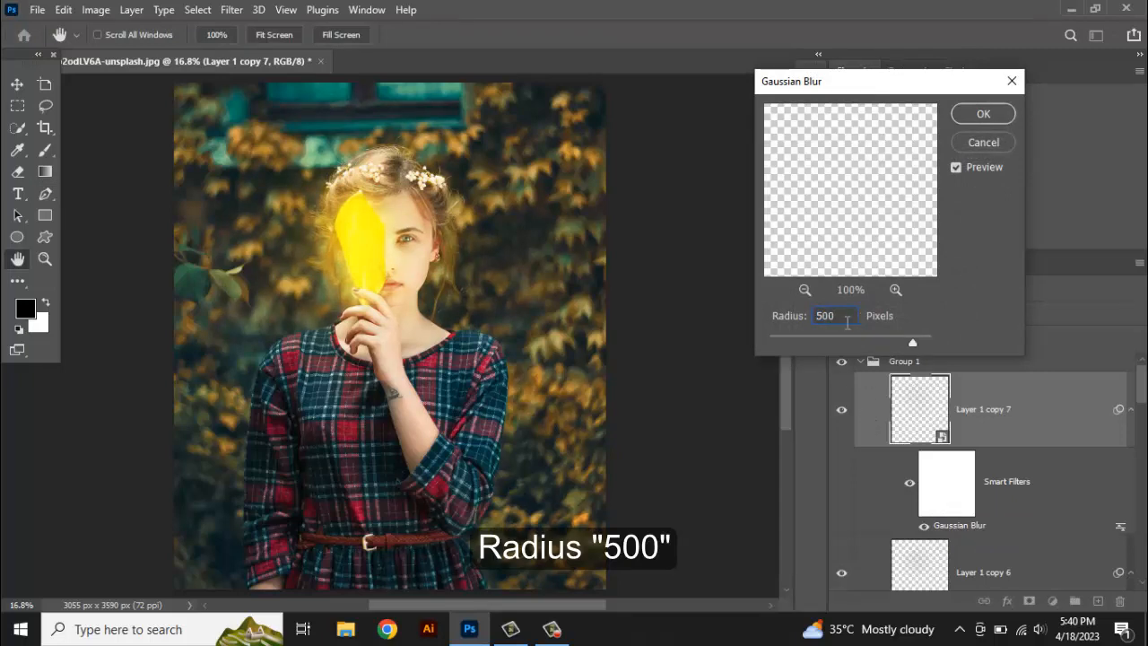
{"action": "left_click", "coordinate": [982, 123]}
{"action": "key", "text": "p"}
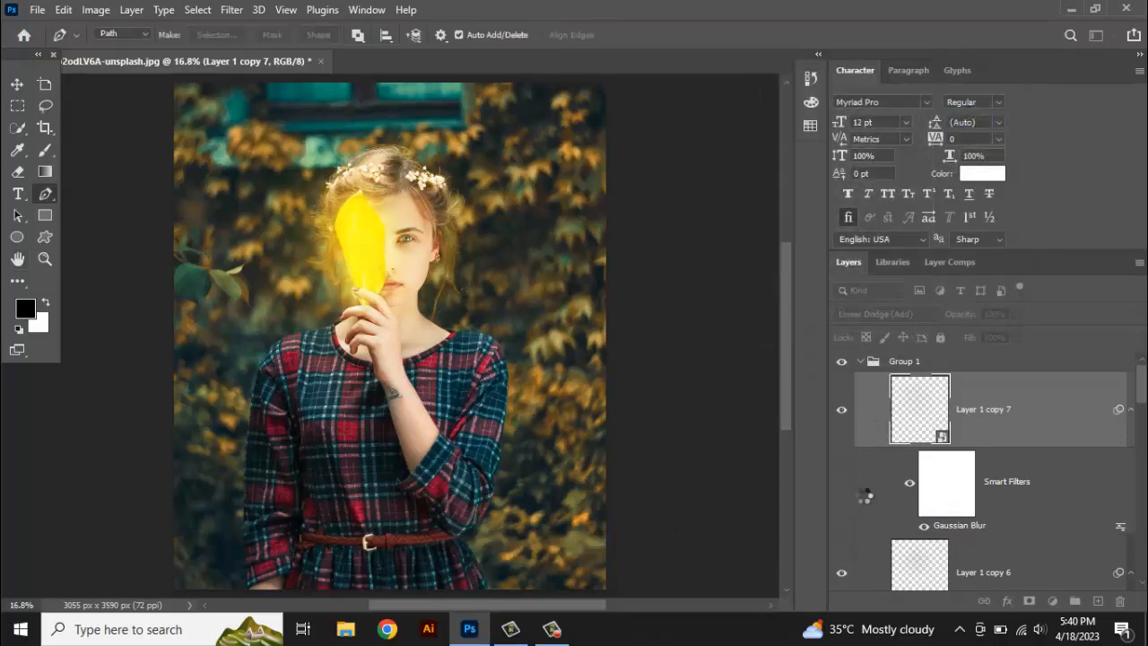
Step: Collapse Group 1 and toggle its visibility to compare the portrait with and without the glow
{"action": "left_click", "coordinate": [860, 361]}
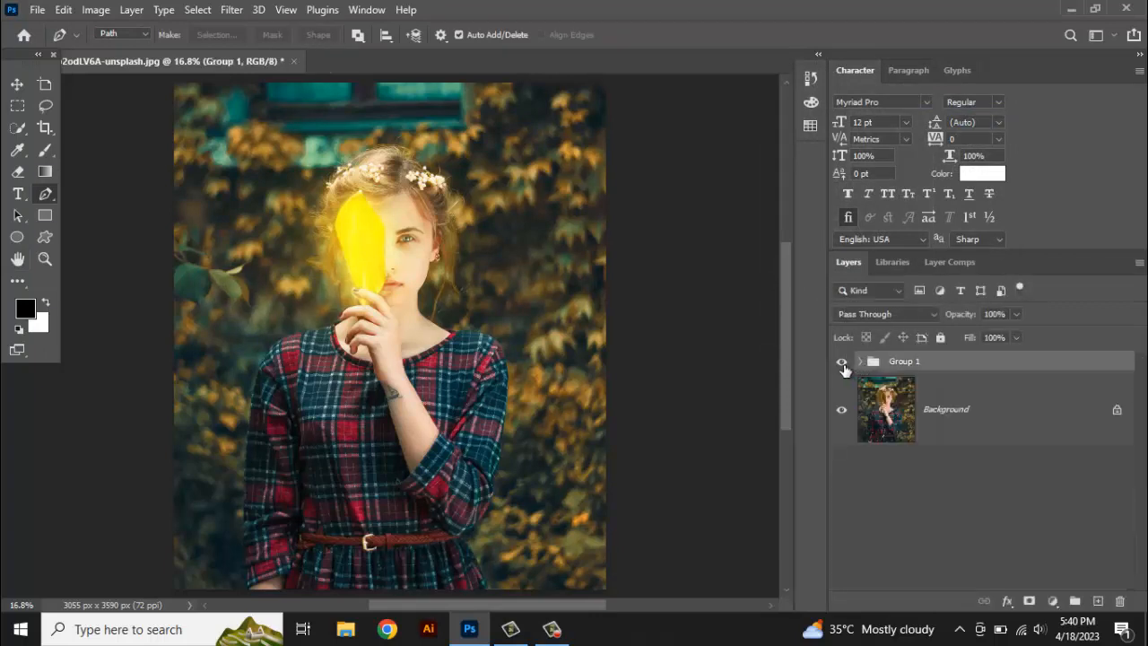
{"action": "left_click", "coordinate": [842, 364]}
{"action": "left_click", "coordinate": [843, 363]}
{"action": "left_click", "coordinate": [842, 363]}
{"action": "left_click", "coordinate": [842, 363]}
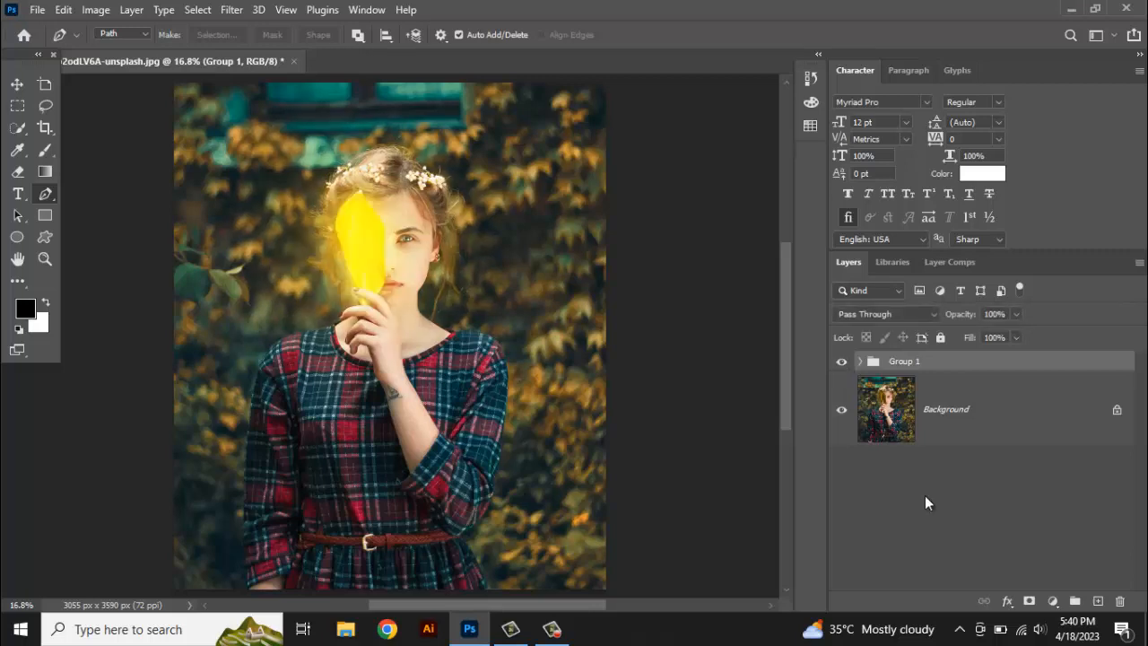
Step: Add a Hue/Saturation adjustment layer above Group 1 and clip it to the group
{"action": "left_click", "coordinate": [1052, 601]}
{"action": "left_click", "coordinate": [1048, 437]}
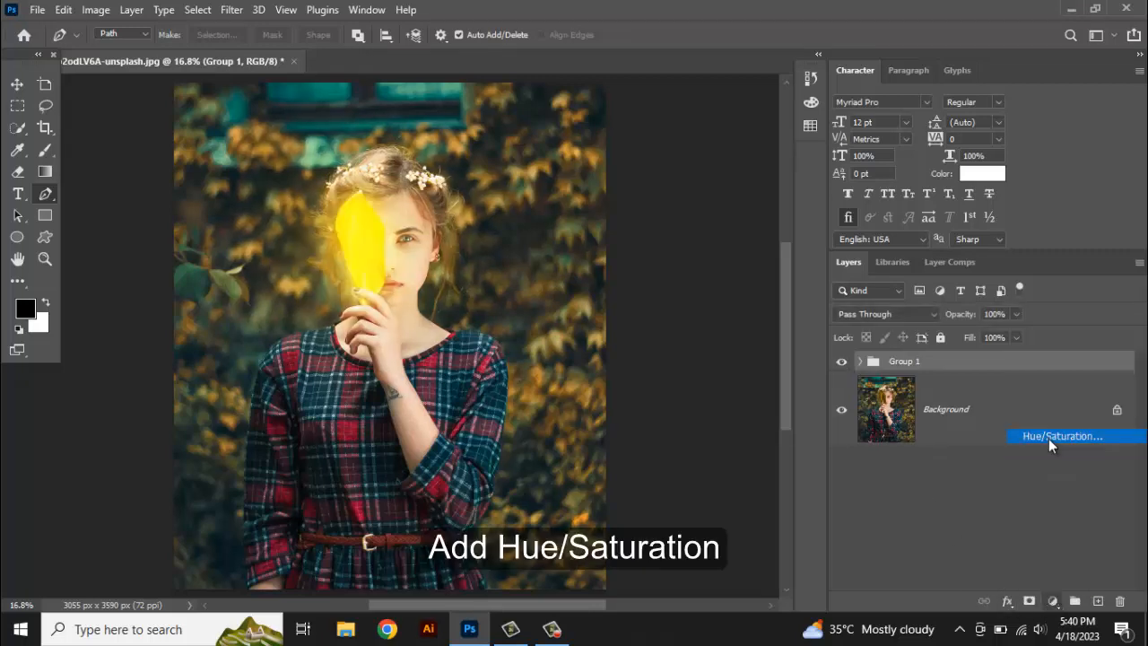
{"action": "left_click_drag", "start_coordinate": [638, 141], "coordinate": [663, 114]}
{"action": "left_click", "coordinate": [634, 395]}
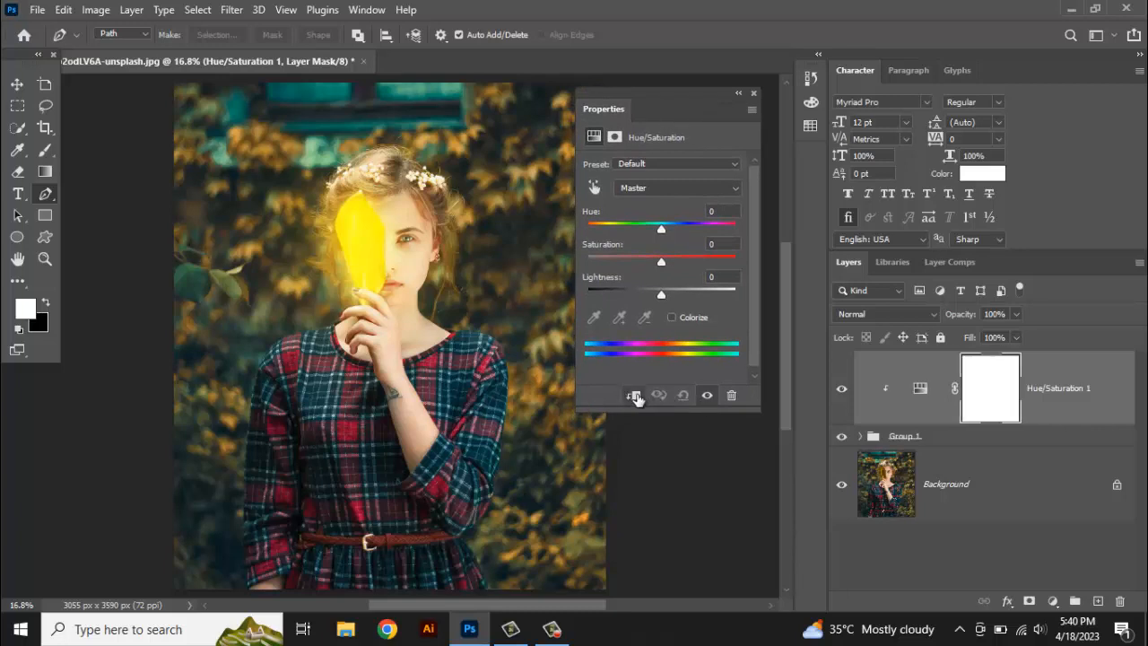
Step: Colorize the glow through the Hue/Saturation adjustment with Hue 55 and Saturation 96
{"action": "left_click", "coordinate": [672, 317]}
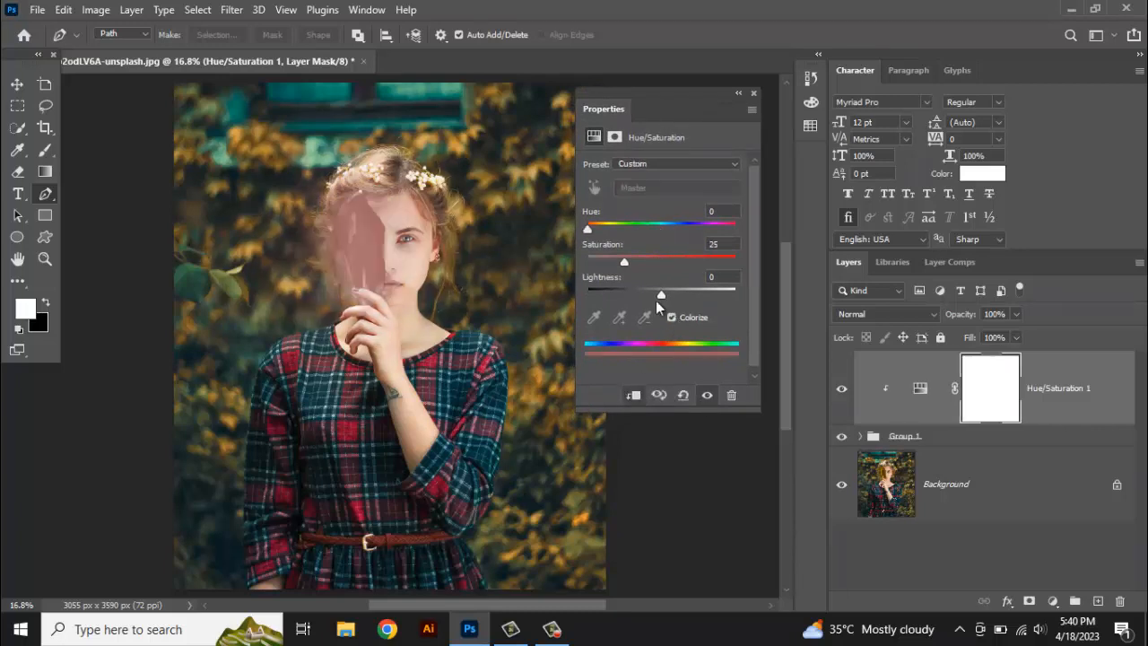
{"action": "left_click_drag", "start_coordinate": [630, 261], "coordinate": [728, 263]}
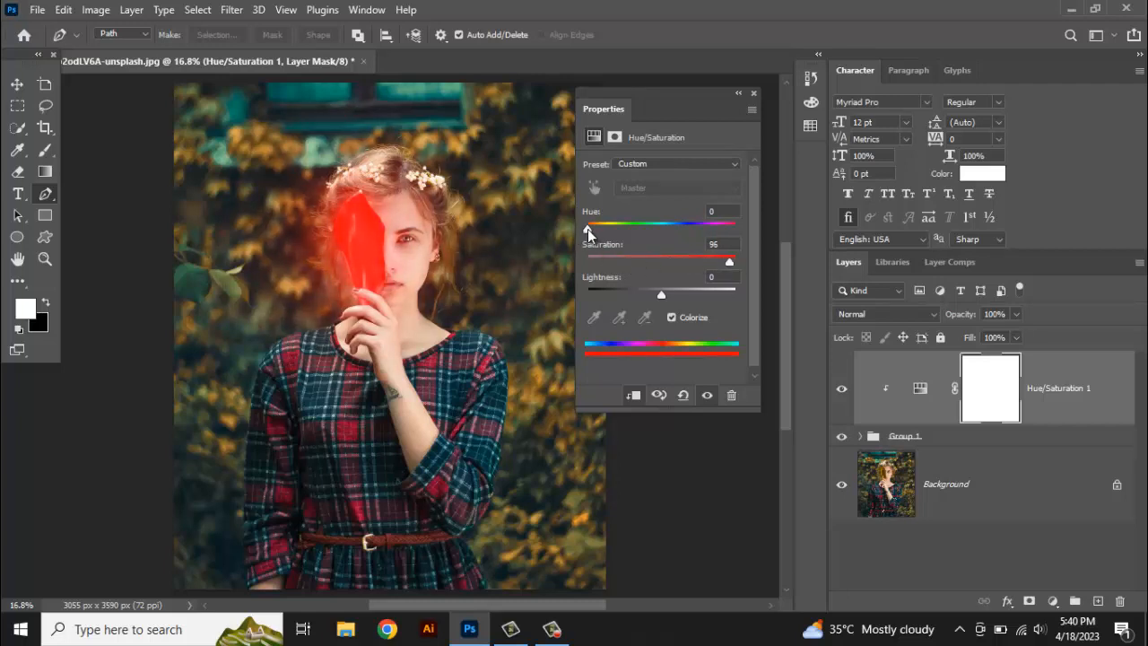
{"action": "left_click_drag", "start_coordinate": [591, 229], "coordinate": [611, 234]}
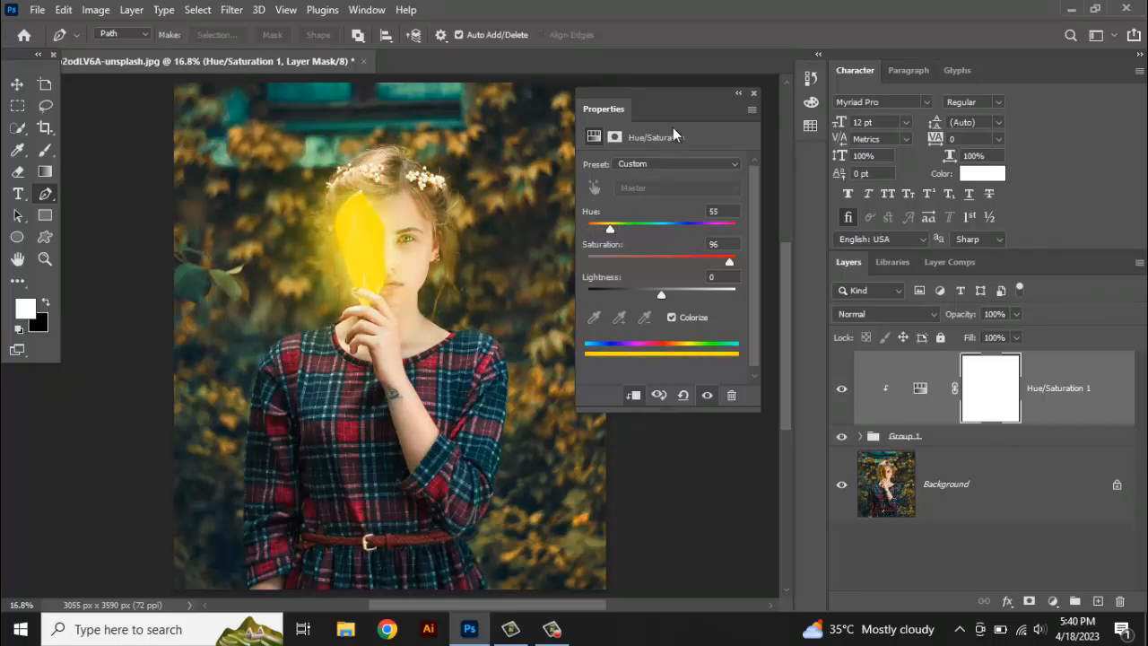
{"action": "left_click", "coordinate": [755, 93]}
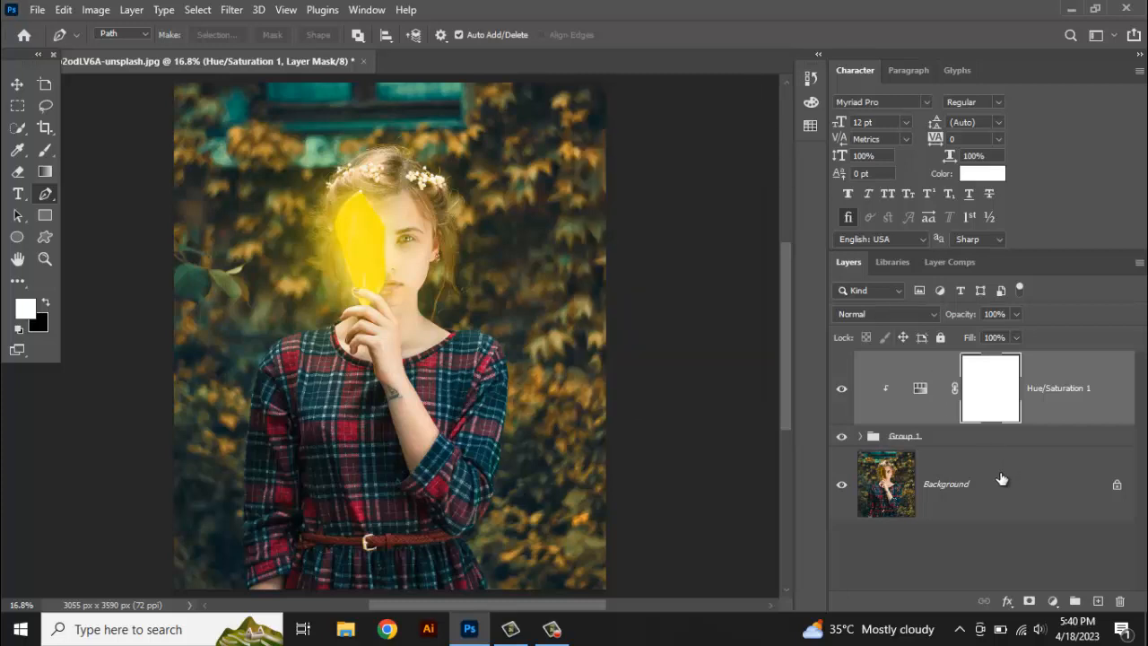
Step: Add an Exposure adjustment layer directly above the Background, with Exposure -1.74 and Gamma Correction 0.67
{"action": "left_click", "coordinate": [1001, 479]}
{"action": "left_click", "coordinate": [1053, 601]}
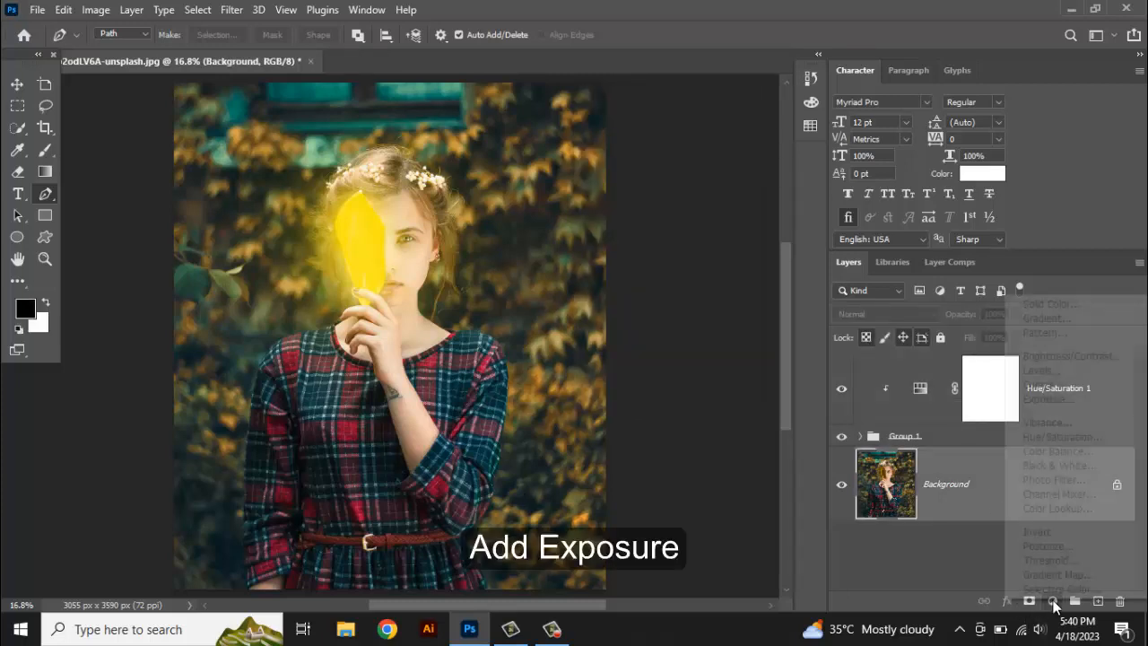
{"action": "left_click", "coordinate": [1044, 398]}
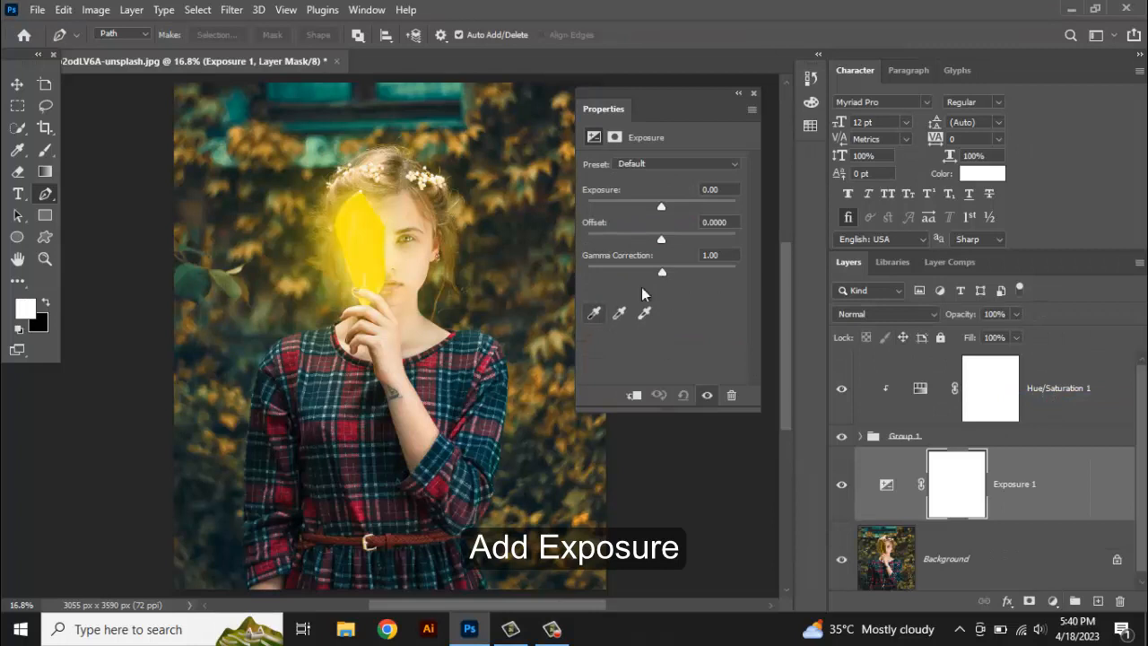
{"action": "left_click_drag", "start_coordinate": [664, 271], "coordinate": [683, 269]}
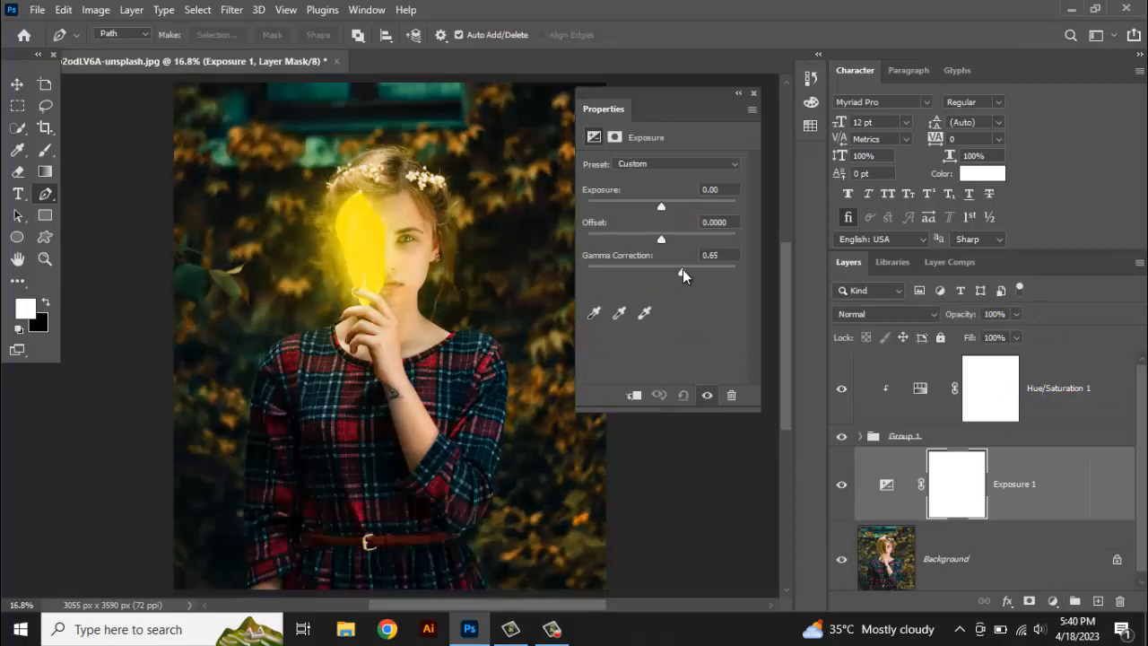
{"action": "left_click_drag", "start_coordinate": [660, 206], "coordinate": [642, 208]}
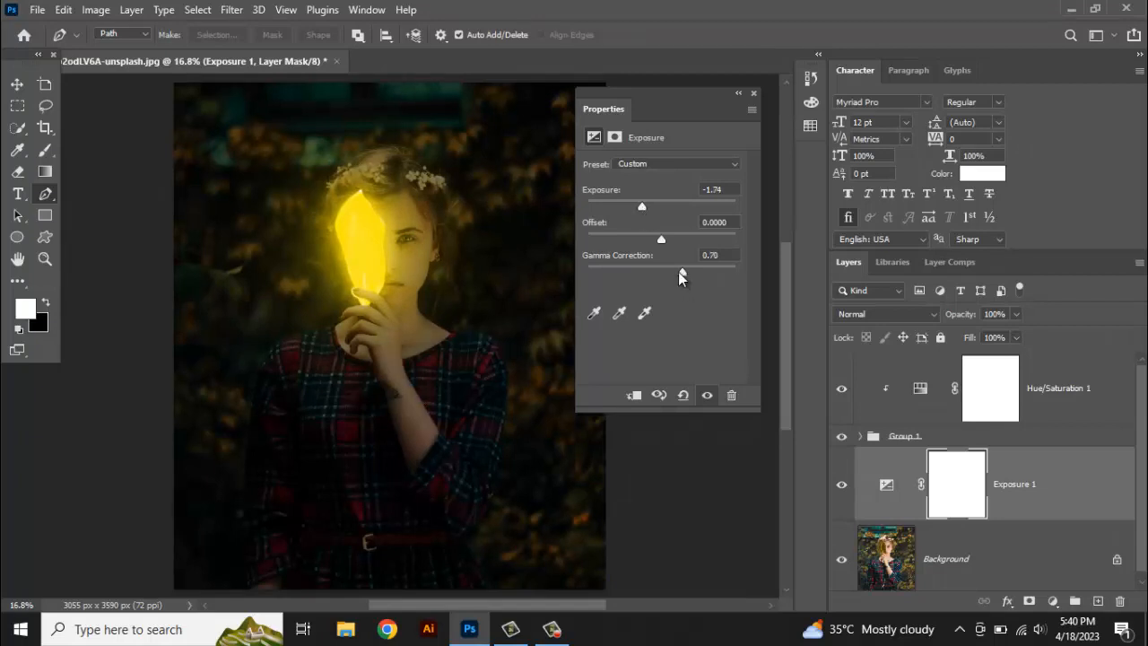
{"action": "left_click", "coordinate": [678, 272]}
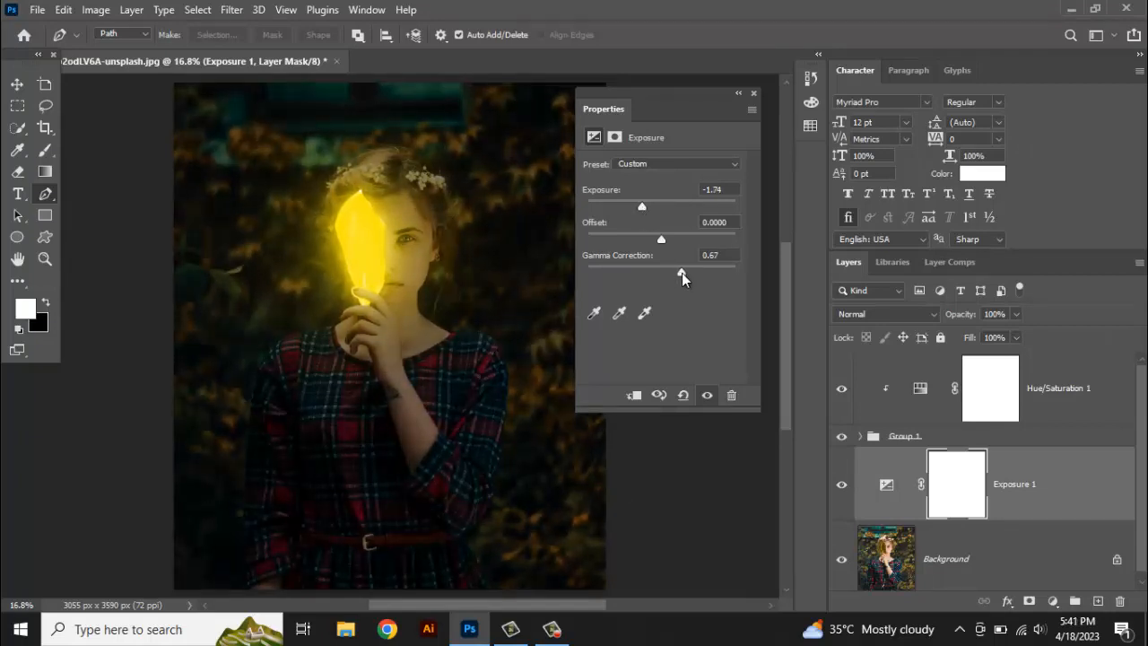
{"action": "left_click", "coordinate": [753, 93]}
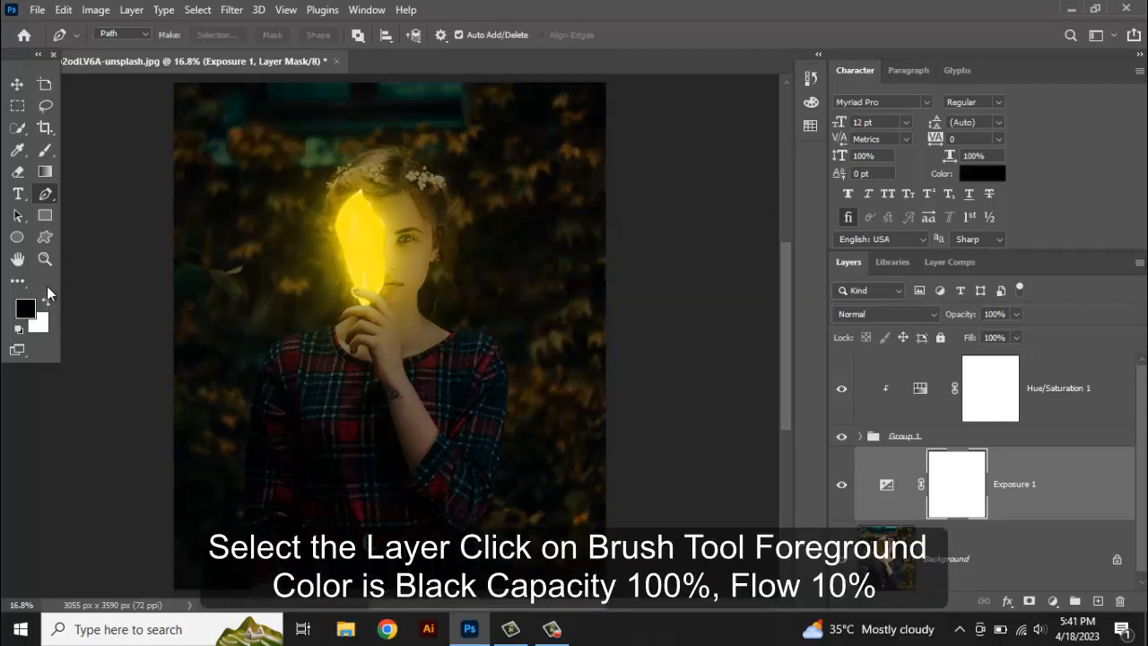
Step: Paint black on the Exposure mask over the forehead and front hair with a 500-pixel brush at 100% opacity and 10% flow
{"action": "left_click", "coordinate": [45, 150]}
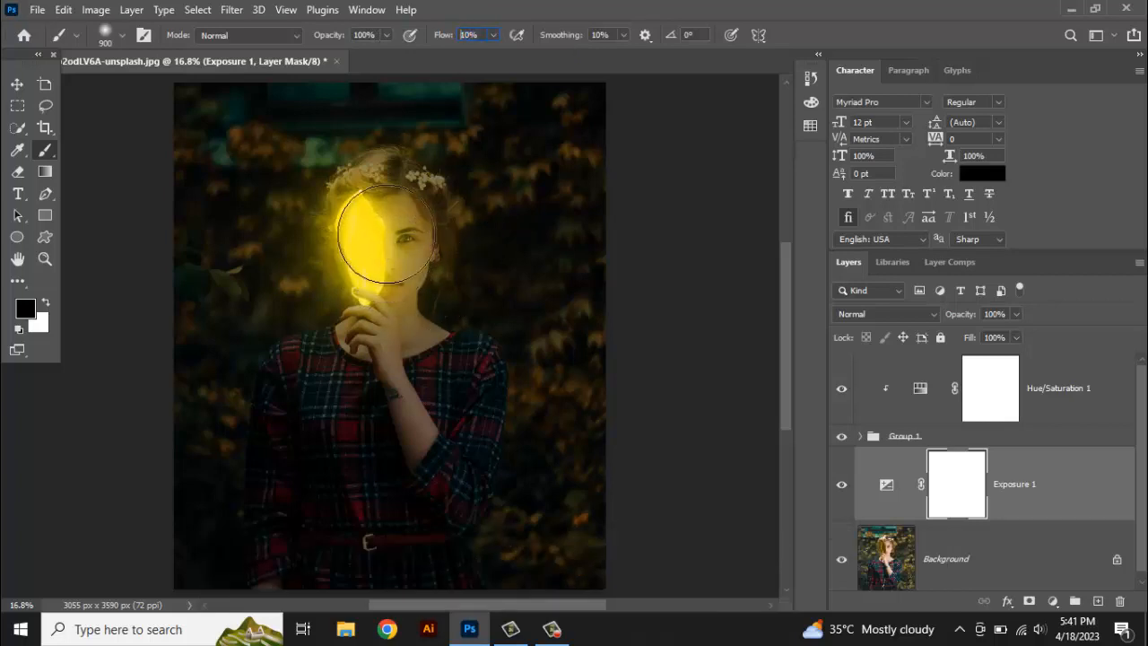
{"action": "scroll", "coordinate": [383, 208], "scroll_direction": "up", "scroll_amount": 3}
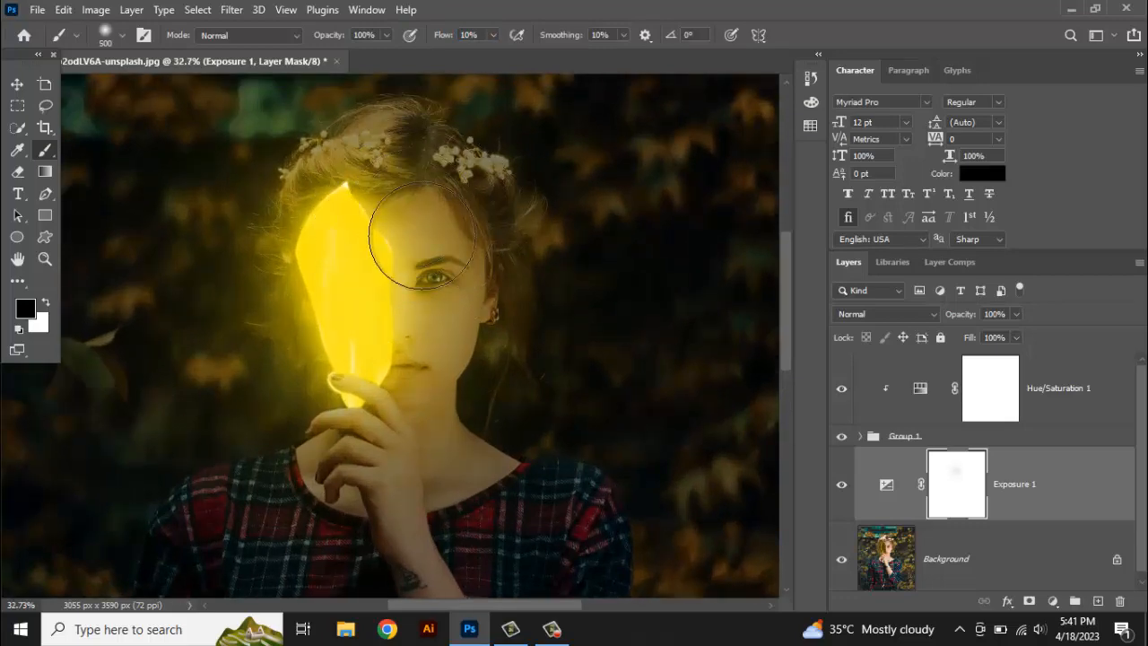
{"action": "mouse_move", "coordinate": [422, 238]}
{"action": "left_mouse_down"}
{"action": "mouse_move", "coordinate": [436, 285]}
{"action": "mouse_move", "coordinate": [443, 216]}
{"action": "mouse_move", "coordinate": [473, 252]}
{"action": "mouse_move", "coordinate": [455, 211]}
{"action": "mouse_move", "coordinate": [387, 136]}
{"action": "mouse_move", "coordinate": [391, 182]}
{"action": "left_mouse_up"}
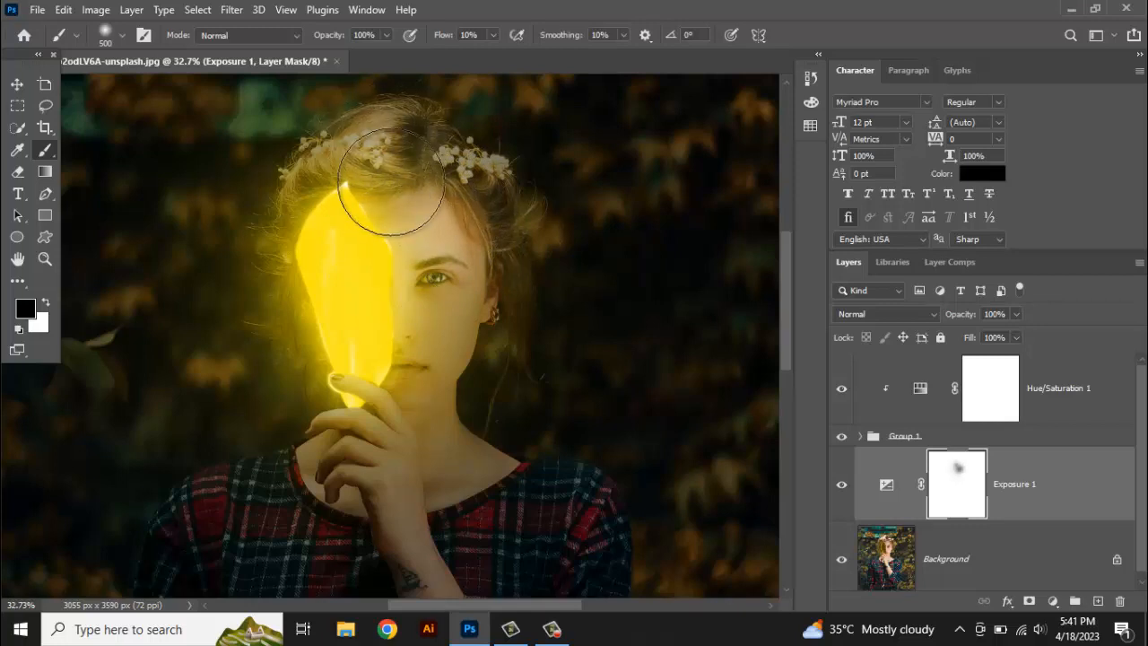
Step: Reduce the brush to 250 pixels and paint black on the Exposure mask over the hair, cheek, eye area and forehead
{"action": "key", "text": "bracketleft"}
{"action": "key", "text": "bracketleft"}
{"action": "key", "text": "bracketleft"}
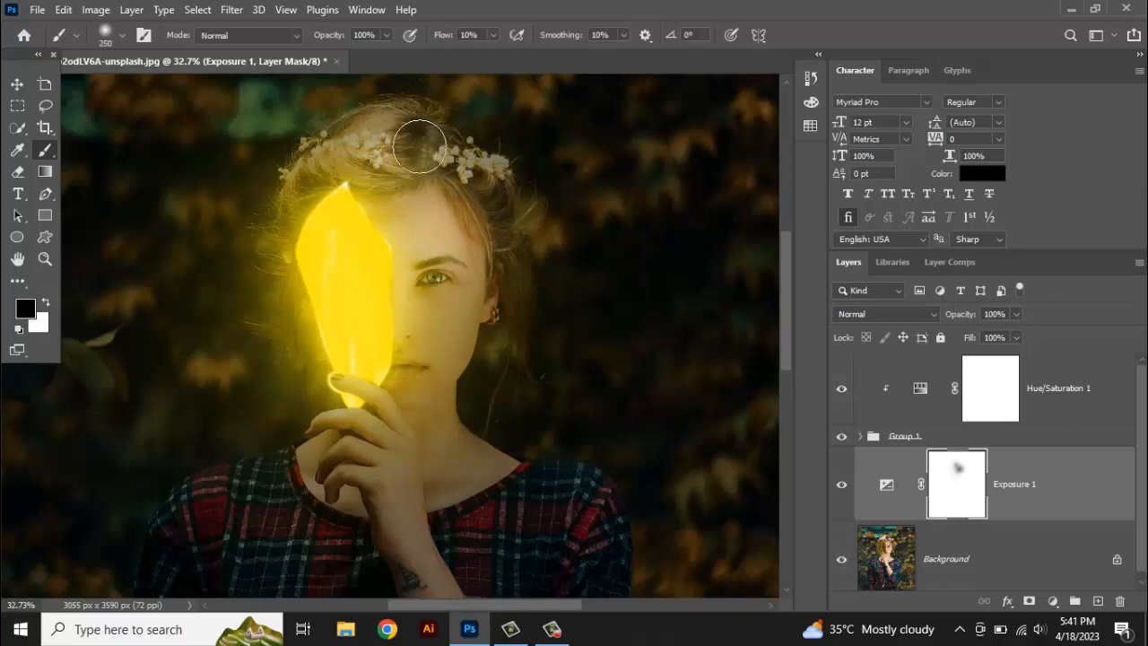
{"action": "mouse_move", "coordinate": [419, 147]}
{"action": "left_mouse_down"}
{"action": "mouse_move", "coordinate": [289, 188]}
{"action": "mouse_move", "coordinate": [363, 160]}
{"action": "mouse_move", "coordinate": [314, 217]}
{"action": "mouse_move", "coordinate": [295, 265]}
{"action": "mouse_move", "coordinate": [287, 247]}
{"action": "mouse_move", "coordinate": [306, 228]}
{"action": "mouse_move", "coordinate": [296, 224]}
{"action": "mouse_move", "coordinate": [286, 313]}
{"action": "mouse_move", "coordinate": [332, 403]}
{"action": "mouse_move", "coordinate": [384, 370]}
{"action": "left_mouse_up"}
{"action": "mouse_move", "coordinate": [434, 279]}
{"action": "left_mouse_down"}
{"action": "mouse_move", "coordinate": [423, 223]}
{"action": "mouse_move", "coordinate": [402, 194]}
{"action": "mouse_move", "coordinate": [400, 214]}
{"action": "mouse_move", "coordinate": [386, 163]}
{"action": "mouse_move", "coordinate": [456, 266]}
{"action": "left_mouse_up"}
{"action": "left_click_drag", "start_coordinate": [445, 350], "coordinate": [459, 314]}
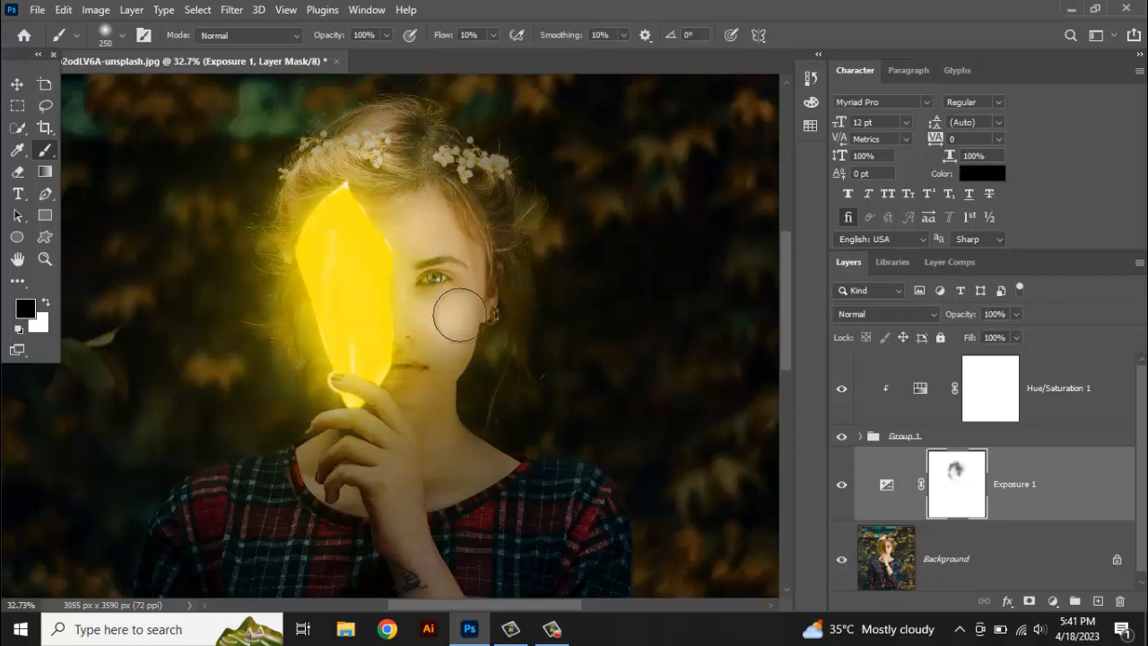
{"action": "mouse_move", "coordinate": [440, 377]}
{"action": "left_mouse_down"}
{"action": "mouse_move", "coordinate": [411, 339]}
{"action": "mouse_move", "coordinate": [402, 283]}
{"action": "mouse_move", "coordinate": [401, 293]}
{"action": "mouse_move", "coordinate": [441, 281]}
{"action": "mouse_move", "coordinate": [436, 199]}
{"action": "left_mouse_up"}
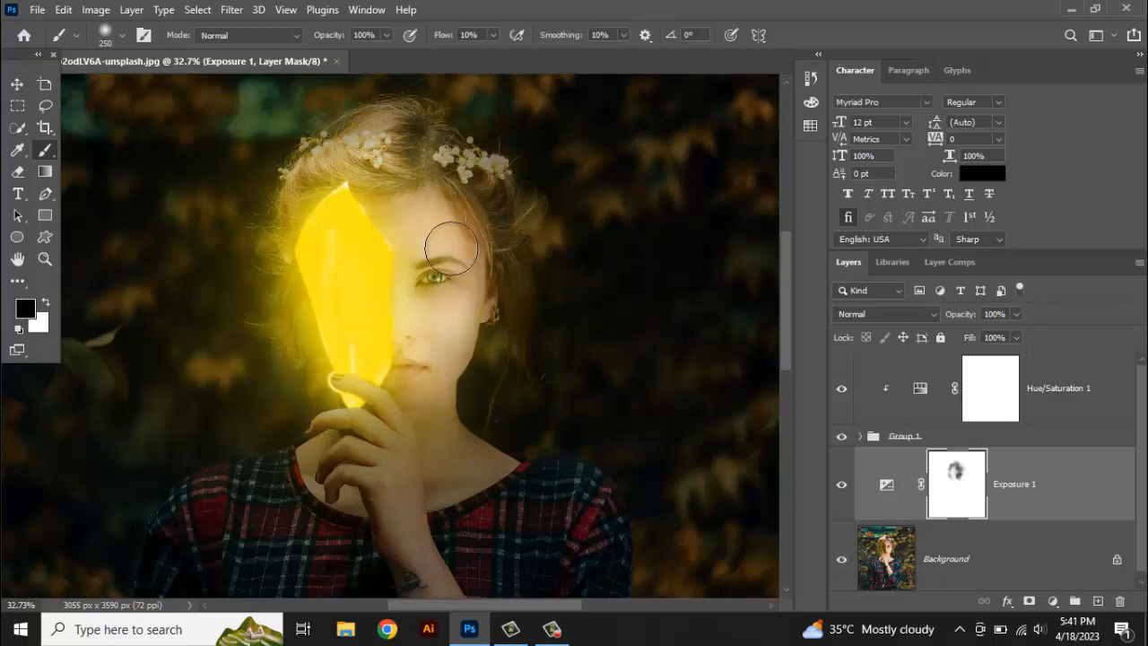
{"action": "left_click_drag", "start_coordinate": [451, 249], "coordinate": [468, 243]}
{"action": "mouse_move", "coordinate": [459, 190]}
{"action": "left_mouse_down"}
{"action": "mouse_move", "coordinate": [372, 136]}
{"action": "mouse_move", "coordinate": [332, 151]}
{"action": "mouse_move", "coordinate": [367, 132]}
{"action": "mouse_move", "coordinate": [365, 155]}
{"action": "mouse_move", "coordinate": [411, 146]}
{"action": "left_mouse_up"}
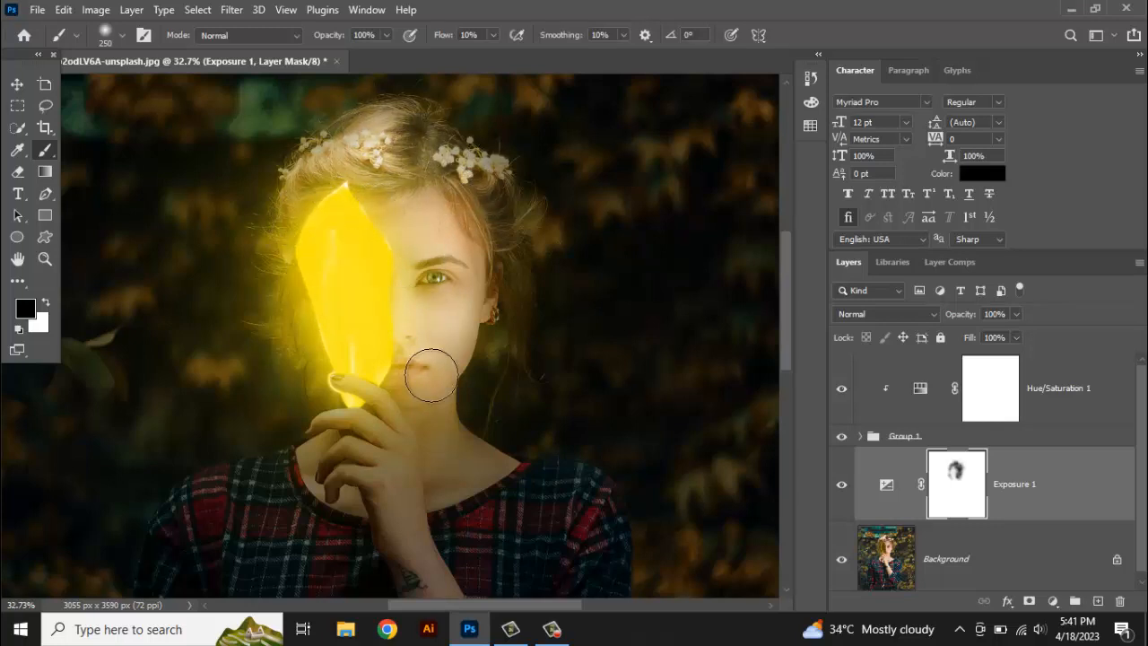
Step: Paint black on the Exposure mask over the lower face, neck, hand, shoulders and upper dress with the 250-pixel brush
{"action": "left_click_drag", "start_coordinate": [451, 448], "coordinate": [463, 328]}
{"action": "mouse_move", "coordinate": [463, 164]}
{"action": "left_mouse_down"}
{"action": "mouse_move", "coordinate": [450, 208]}
{"action": "mouse_move", "coordinate": [500, 158]}
{"action": "left_mouse_up"}
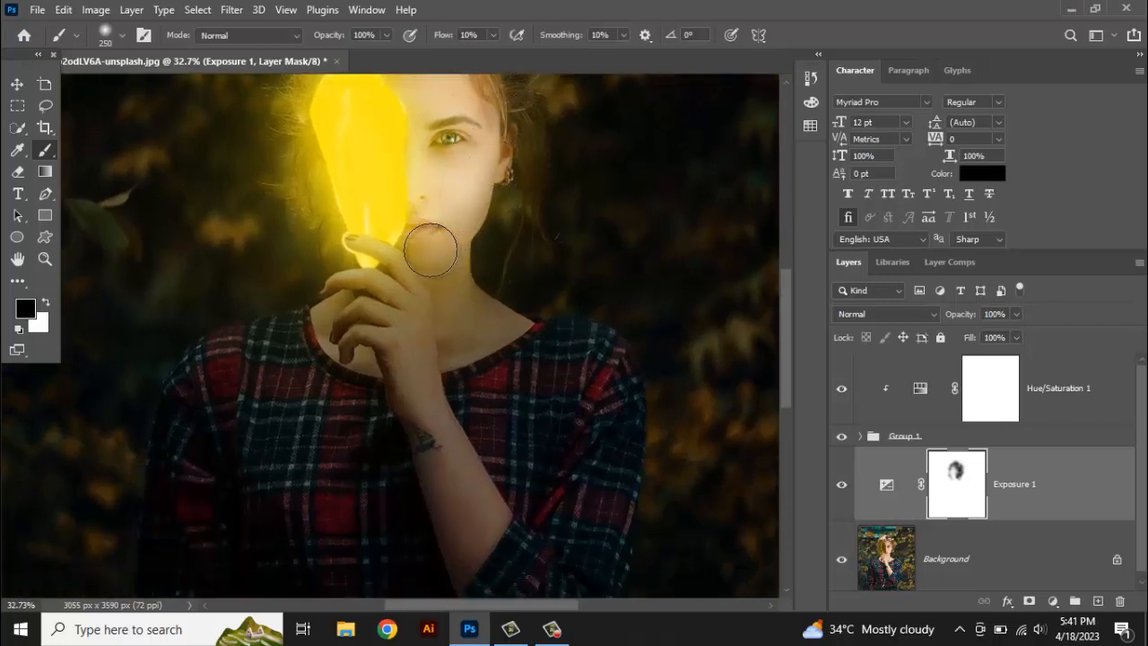
{"action": "mouse_move", "coordinate": [431, 250]}
{"action": "left_mouse_down"}
{"action": "mouse_move", "coordinate": [402, 313]}
{"action": "mouse_move", "coordinate": [397, 280]}
{"action": "mouse_move", "coordinate": [416, 221]}
{"action": "mouse_move", "coordinate": [365, 283]}
{"action": "mouse_move", "coordinate": [342, 293]}
{"action": "mouse_move", "coordinate": [333, 337]}
{"action": "mouse_move", "coordinate": [341, 312]}
{"action": "mouse_move", "coordinate": [386, 298]}
{"action": "mouse_move", "coordinate": [359, 348]}
{"action": "mouse_move", "coordinate": [378, 362]}
{"action": "mouse_move", "coordinate": [499, 327]}
{"action": "mouse_move", "coordinate": [491, 311]}
{"action": "mouse_move", "coordinate": [498, 334]}
{"action": "mouse_move", "coordinate": [468, 338]}
{"action": "mouse_move", "coordinate": [479, 361]}
{"action": "mouse_move", "coordinate": [459, 332]}
{"action": "mouse_move", "coordinate": [423, 395]}
{"action": "mouse_move", "coordinate": [378, 359]}
{"action": "mouse_move", "coordinate": [353, 361]}
{"action": "mouse_move", "coordinate": [304, 376]}
{"action": "mouse_move", "coordinate": [303, 405]}
{"action": "mouse_move", "coordinate": [348, 323]}
{"action": "mouse_move", "coordinate": [269, 364]}
{"action": "mouse_move", "coordinate": [243, 338]}
{"action": "mouse_move", "coordinate": [170, 404]}
{"action": "mouse_move", "coordinate": [164, 434]}
{"action": "mouse_move", "coordinate": [173, 415]}
{"action": "mouse_move", "coordinate": [251, 372]}
{"action": "mouse_move", "coordinate": [162, 476]}
{"action": "left_mouse_up"}
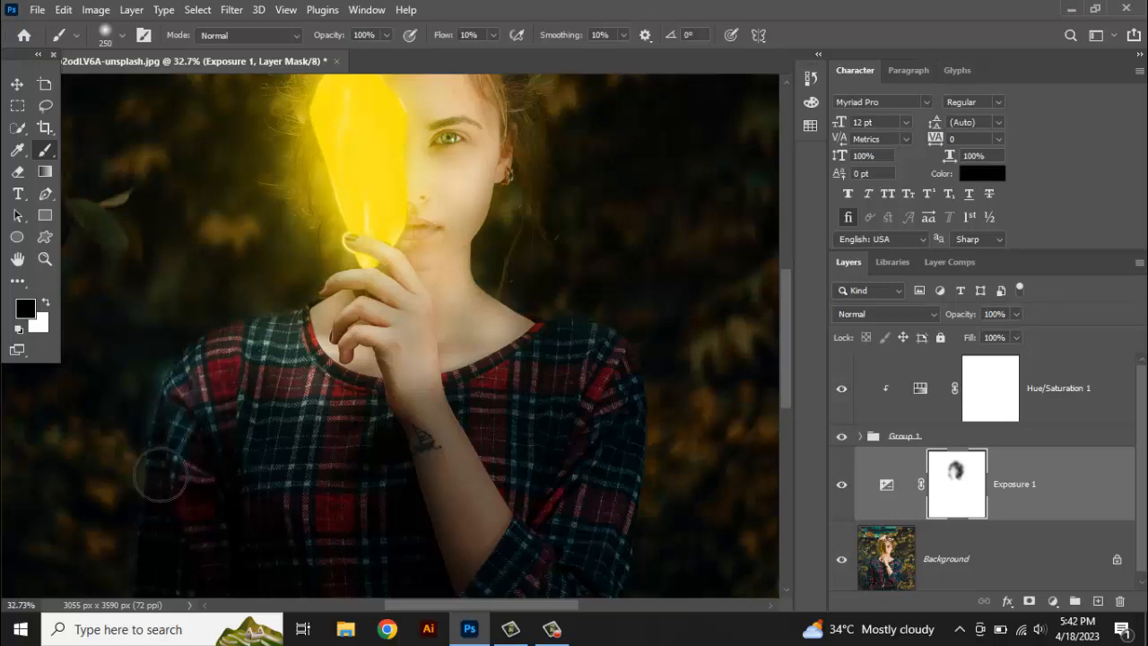
{"action": "left_click_drag", "start_coordinate": [230, 426], "coordinate": [334, 449]}
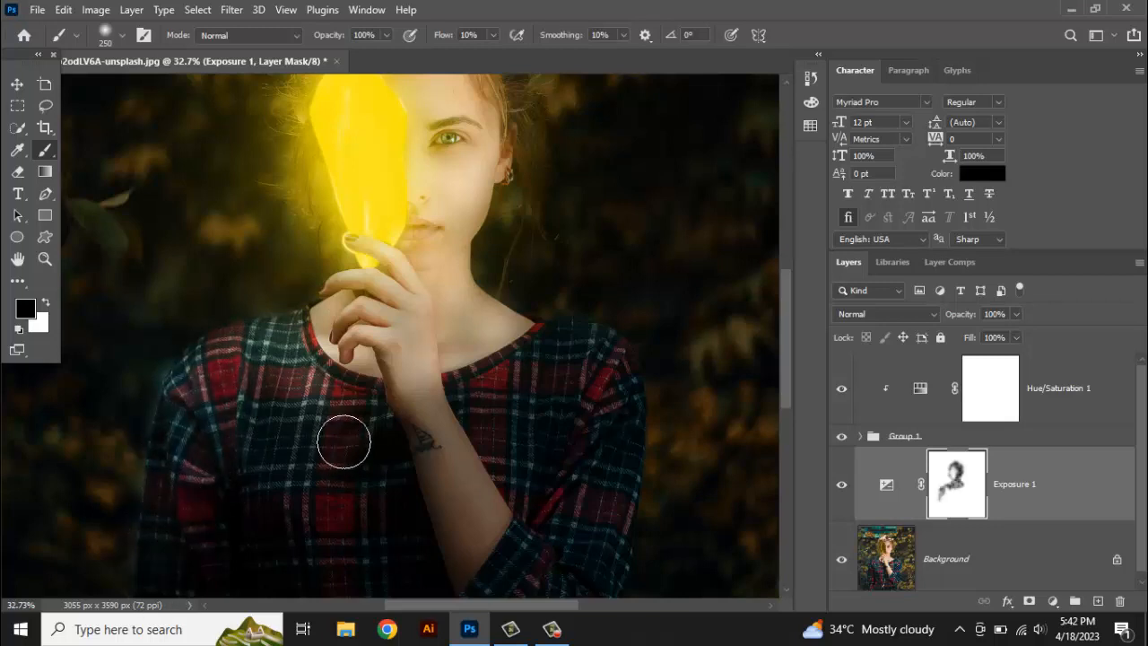
Step: Enlarge the brush to 600 pixels and paint black on the Exposure mask over the dress's chest area, the forearm and the raised arm's sleeve
{"action": "key", "text": "bracketright"}
{"action": "key", "text": "bracketright"}
{"action": "key", "text": "bracketright"}
{"action": "key", "text": "bracketright"}
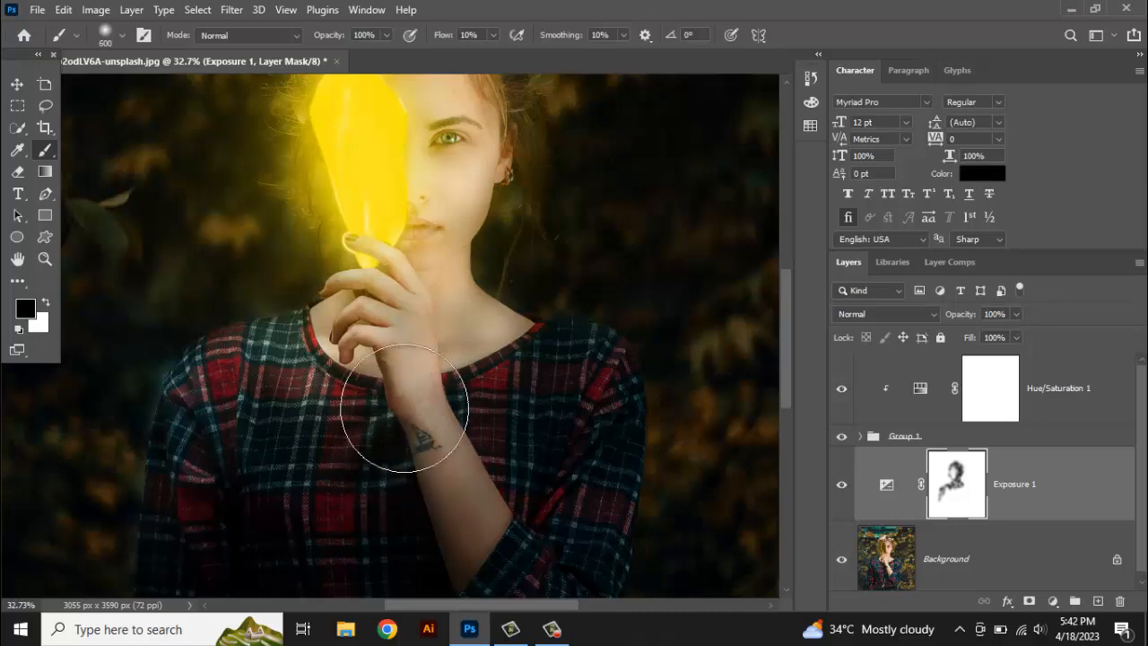
{"action": "mouse_move", "coordinate": [405, 408]}
{"action": "left_mouse_down"}
{"action": "mouse_move", "coordinate": [397, 431]}
{"action": "mouse_move", "coordinate": [354, 359]}
{"action": "mouse_move", "coordinate": [574, 431]}
{"action": "mouse_move", "coordinate": [571, 480]}
{"action": "mouse_move", "coordinate": [555, 495]}
{"action": "left_mouse_up"}
{"action": "mouse_move", "coordinate": [436, 450]}
{"action": "left_mouse_down"}
{"action": "mouse_move", "coordinate": [487, 220]}
{"action": "mouse_move", "coordinate": [497, 272]}
{"action": "mouse_move", "coordinate": [477, 365]}
{"action": "left_mouse_up"}
{"action": "scroll", "coordinate": [451, 366], "scroll_direction": "down", "scroll_amount": 2}
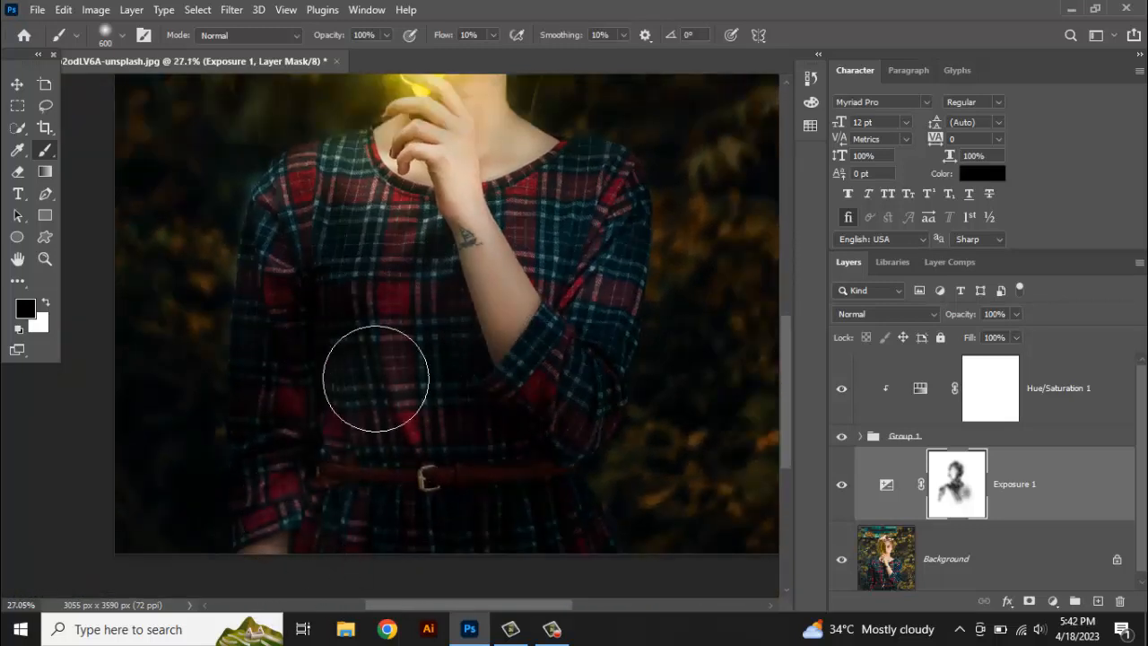
Step: Paint black on the Exposure mask over the dress's midsection and both sleeves at 500 pixels, plus the area beside the wrist at 300 pixels
{"action": "mouse_move", "coordinate": [376, 378]}
{"action": "left_mouse_down"}
{"action": "mouse_move", "coordinate": [343, 290]}
{"action": "mouse_move", "coordinate": [310, 314]}
{"action": "mouse_move", "coordinate": [291, 266]}
{"action": "mouse_move", "coordinate": [274, 314]}
{"action": "mouse_move", "coordinate": [277, 388]}
{"action": "left_mouse_up"}
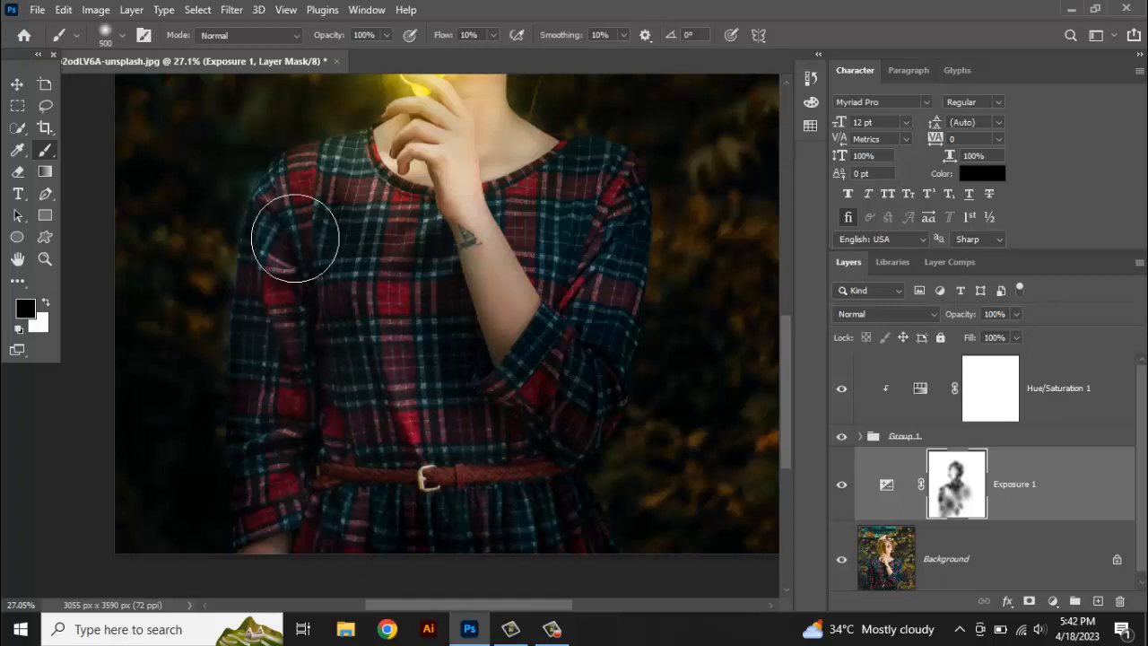
{"action": "mouse_move", "coordinate": [572, 364]}
{"action": "left_mouse_down"}
{"action": "mouse_move", "coordinate": [569, 401]}
{"action": "mouse_move", "coordinate": [581, 366]}
{"action": "left_mouse_up"}
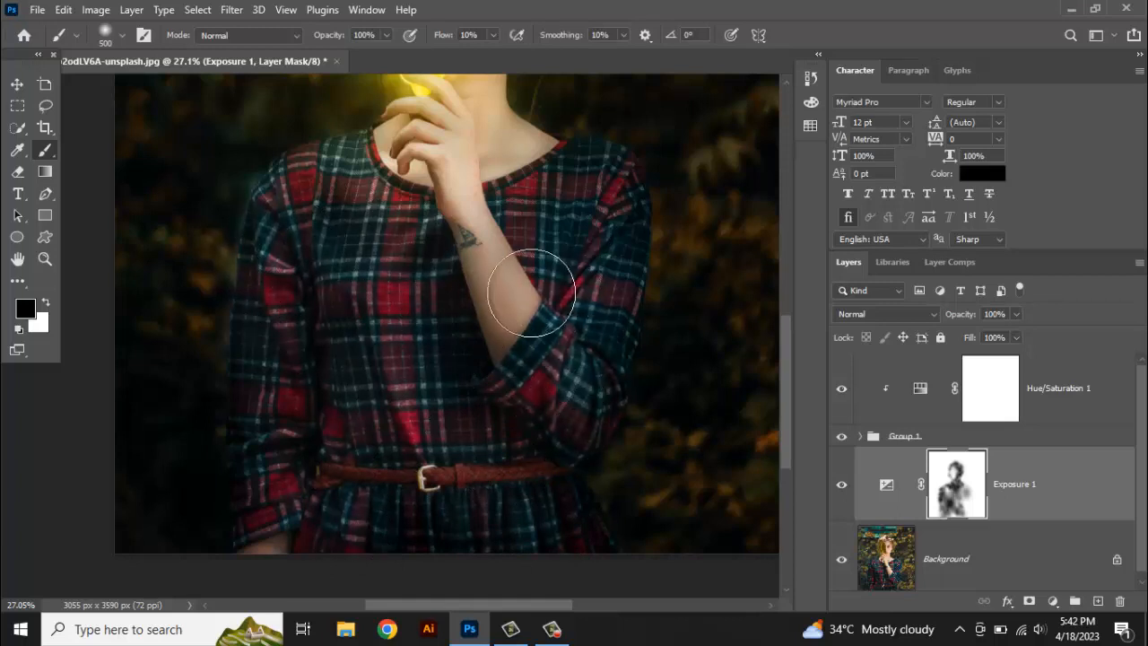
{"action": "left_click_drag", "start_coordinate": [532, 294], "coordinate": [540, 310]}
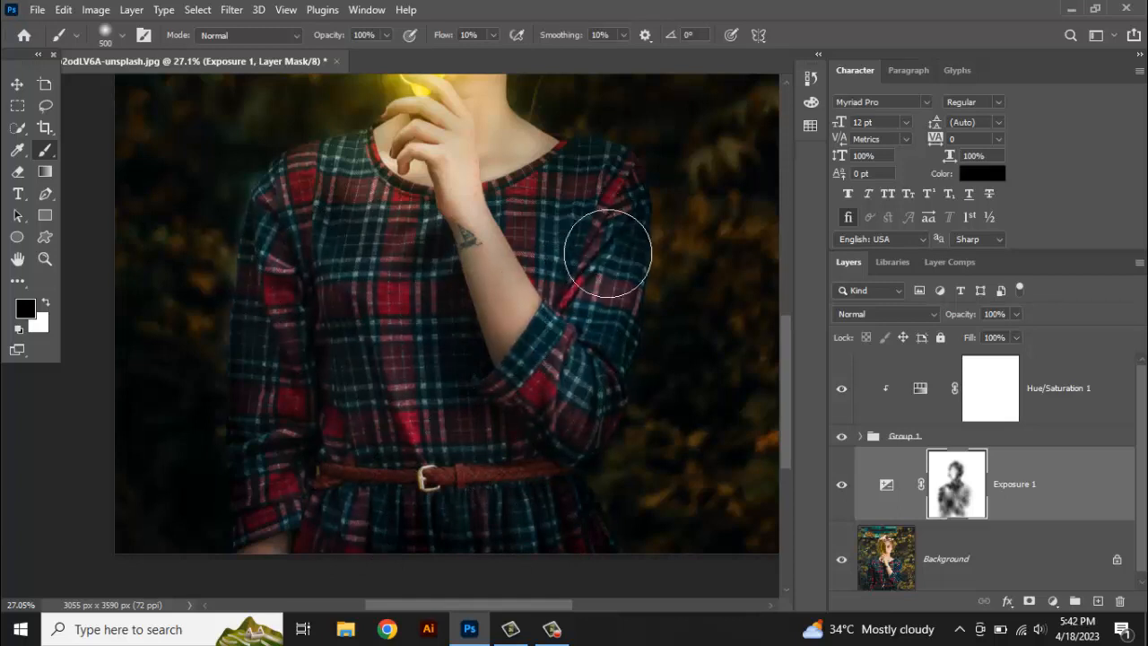
{"action": "mouse_move", "coordinate": [597, 222]}
{"action": "left_mouse_down"}
{"action": "mouse_move", "coordinate": [589, 205]}
{"action": "mouse_move", "coordinate": [599, 208]}
{"action": "left_mouse_up"}
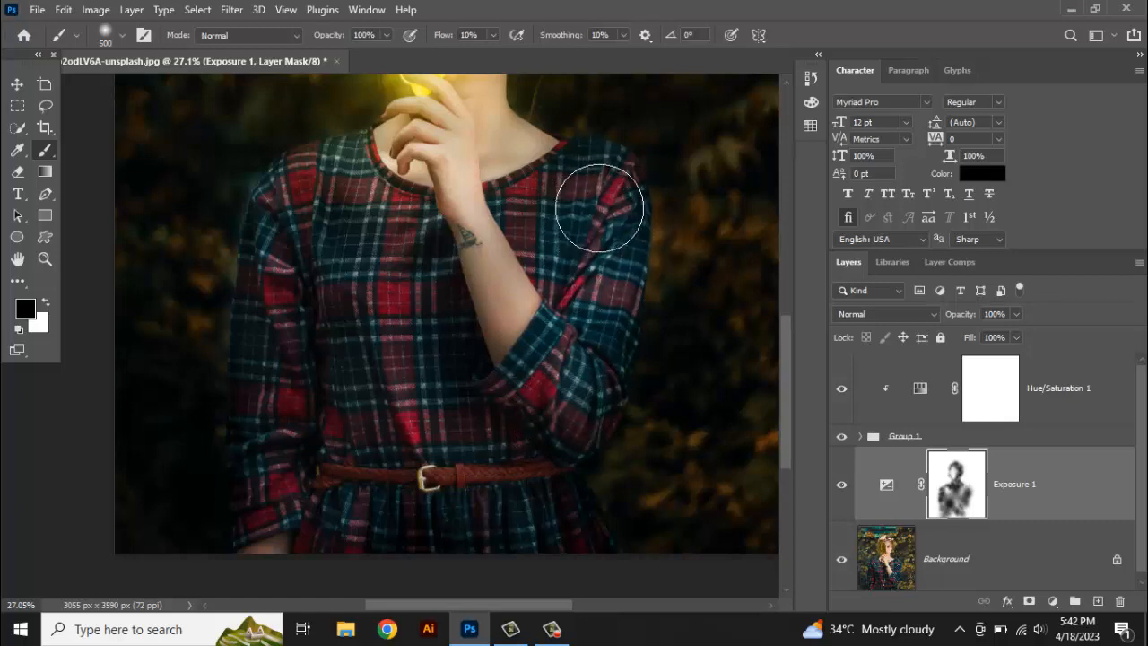
{"action": "key", "text": "bracketleft"}
{"action": "key", "text": "bracketleft"}
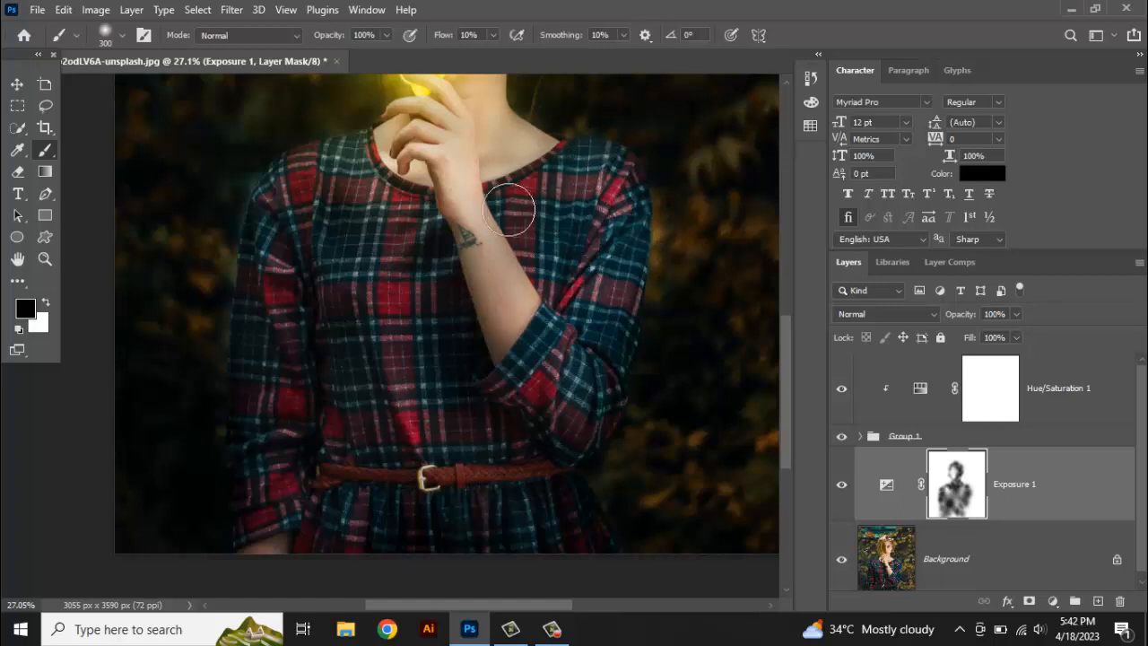
{"action": "left_click_drag", "start_coordinate": [509, 209], "coordinate": [486, 266]}
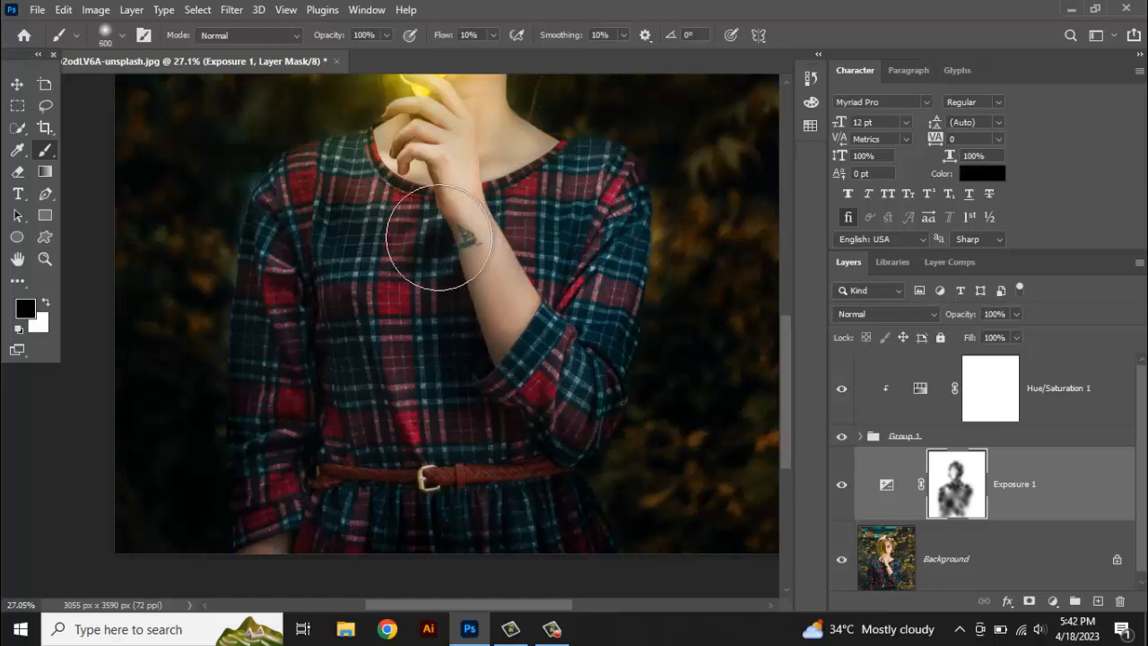
Step: Enlarge the brush to 600 pixels and paint black on the Exposure mask over the skirt, belt and waist
{"action": "key", "text": "bracketright"}
{"action": "key", "text": "bracketright"}
{"action": "key", "text": "bracketright"}
{"action": "mouse_move", "coordinate": [548, 519]}
{"action": "left_mouse_down"}
{"action": "mouse_move", "coordinate": [554, 538]}
{"action": "mouse_move", "coordinate": [389, 512]}
{"action": "mouse_move", "coordinate": [463, 530]}
{"action": "mouse_move", "coordinate": [428, 524]}
{"action": "left_mouse_up"}
{"action": "mouse_move", "coordinate": [330, 536]}
{"action": "left_mouse_down"}
{"action": "mouse_move", "coordinate": [318, 557]}
{"action": "mouse_move", "coordinate": [318, 476]}
{"action": "left_mouse_up"}
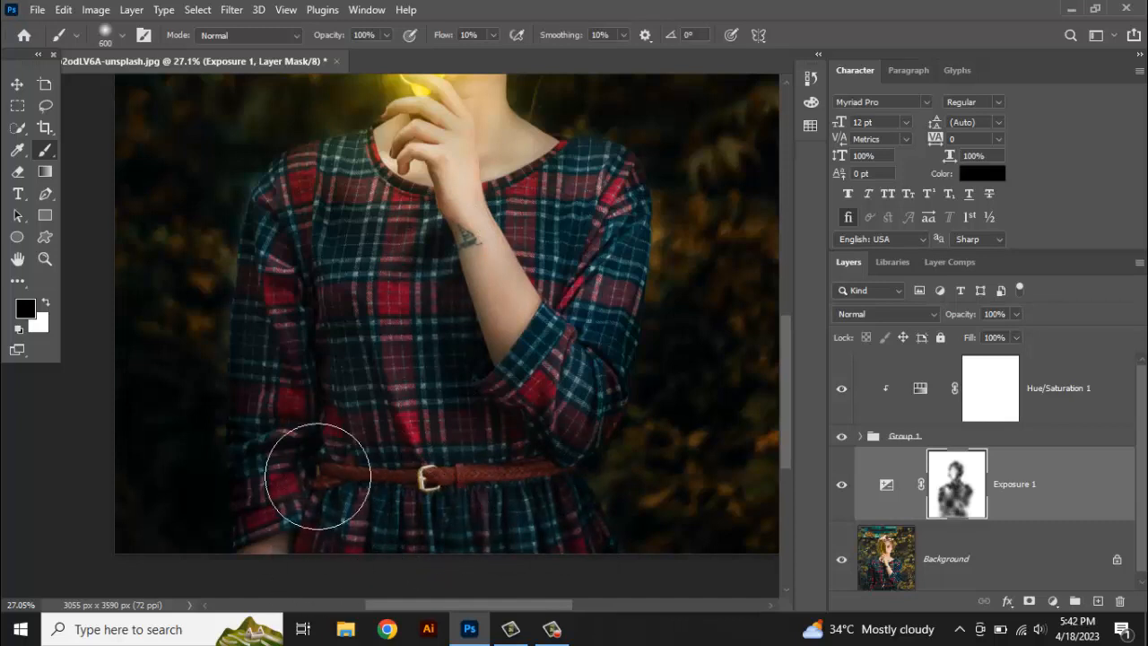
{"action": "left_click_drag", "start_coordinate": [341, 376], "coordinate": [343, 428]}
Step: Reduce the brush to 400, then 300 pixels and paint black on the Exposure mask over the lowered arm's sleeve, its cuff and the skirt
{"action": "key", "text": "bracketleft"}
{"action": "key", "text": "bracketleft"}
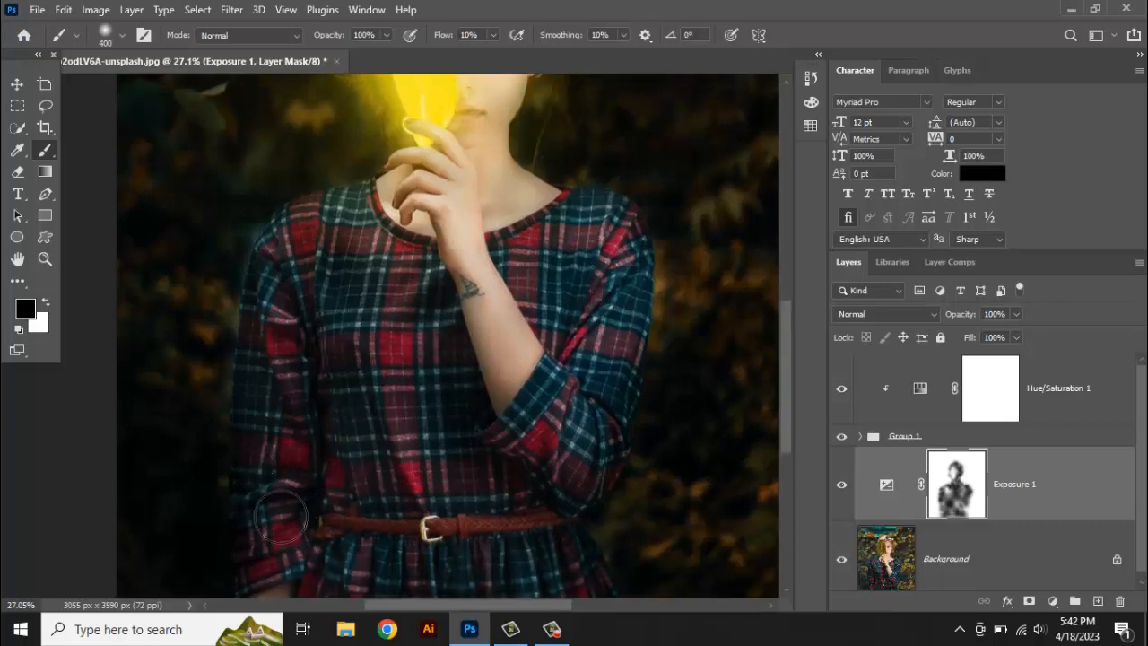
{"action": "left_click_drag", "start_coordinate": [262, 557], "coordinate": [244, 577]}
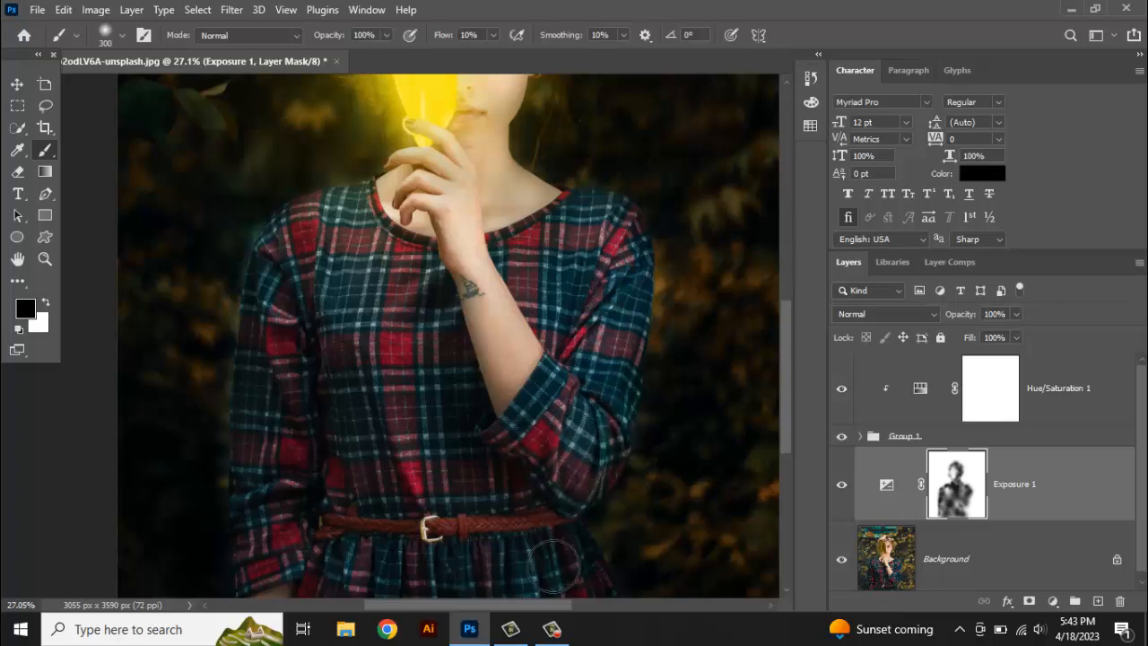
{"action": "left_click_drag", "start_coordinate": [554, 563], "coordinate": [578, 555]}
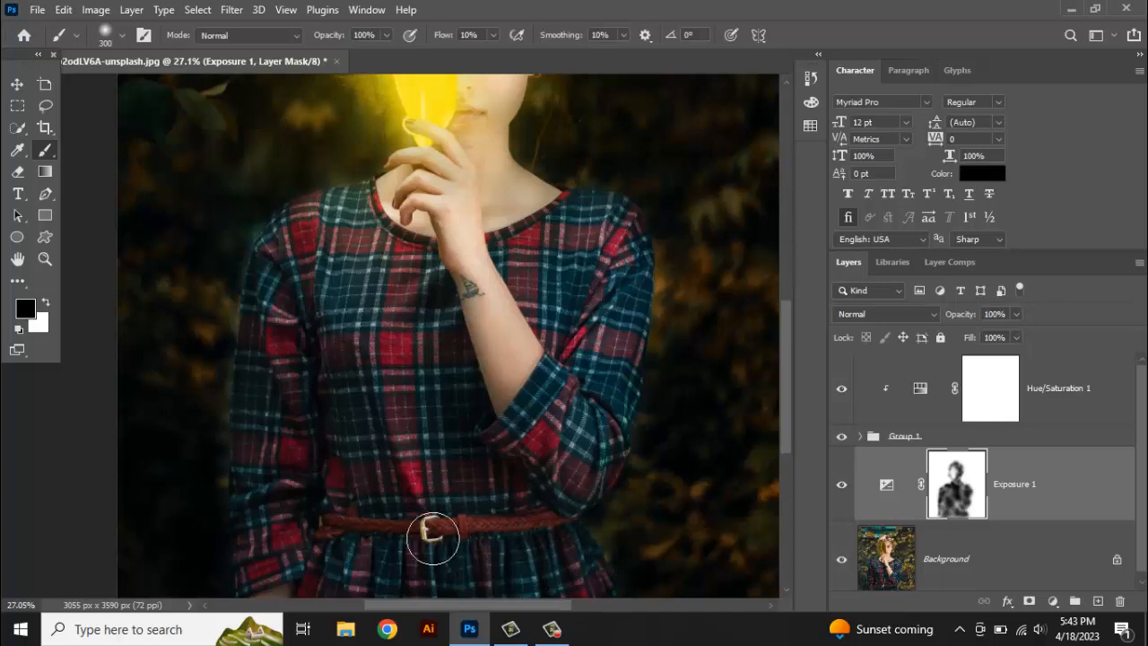
{"action": "scroll", "coordinate": [451, 293], "scroll_direction": "up", "scroll_amount": 3}
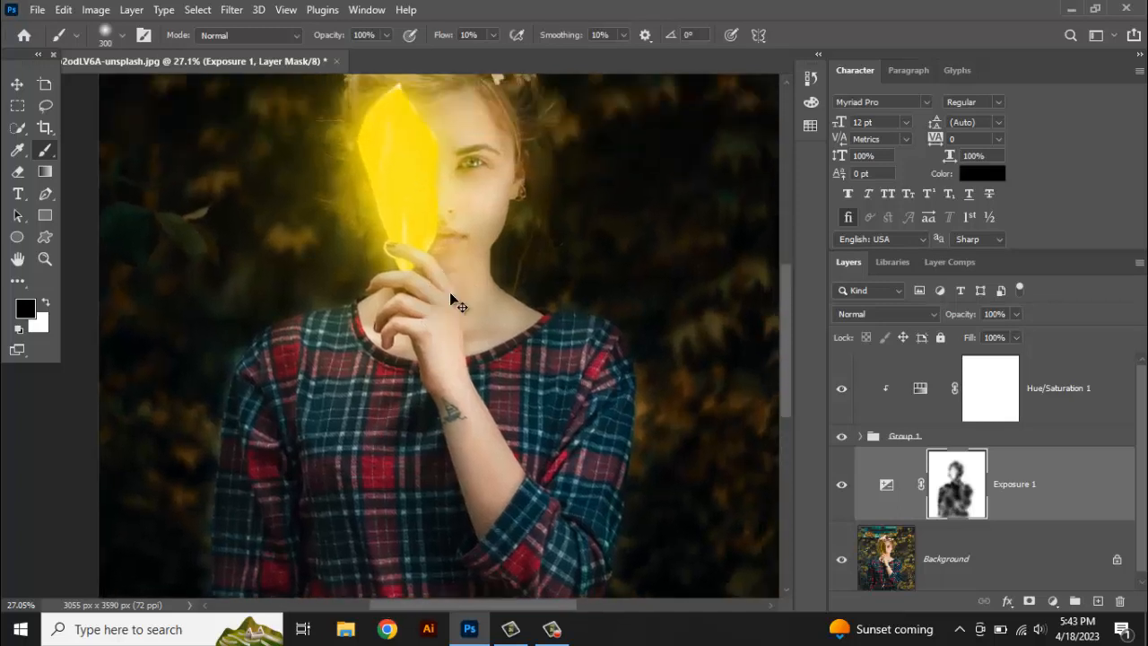
{"action": "scroll", "coordinate": [449, 291], "scroll_direction": "down", "scroll_amount": 3}
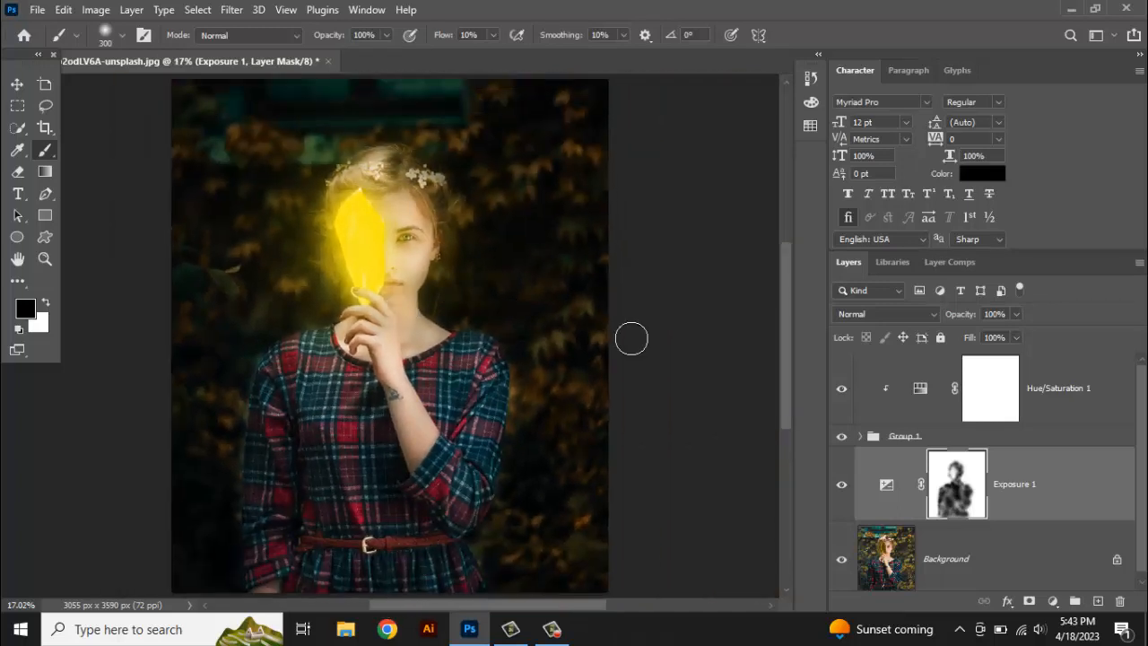
Step: Duplicate the Hue/Saturation 1 adjustment layer and place the copy between Group 1 and Exposure 1
{"action": "left_click", "coordinate": [1070, 396]}
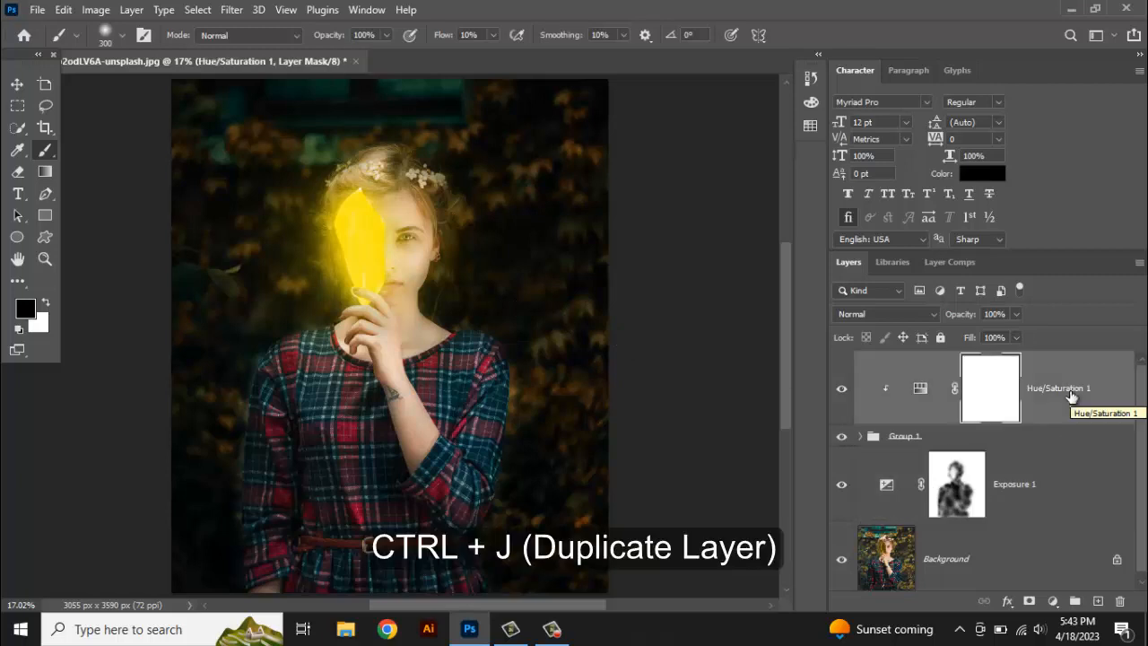
{"action": "key", "text": "ctrl+j"}
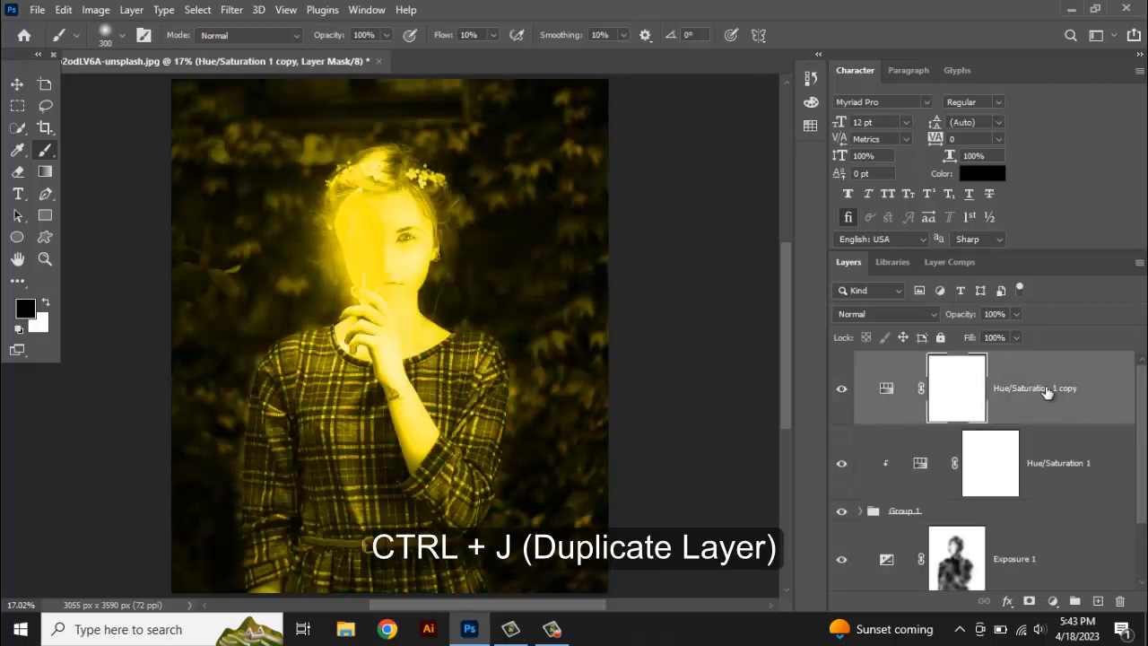
{"action": "left_click", "coordinate": [1048, 516]}
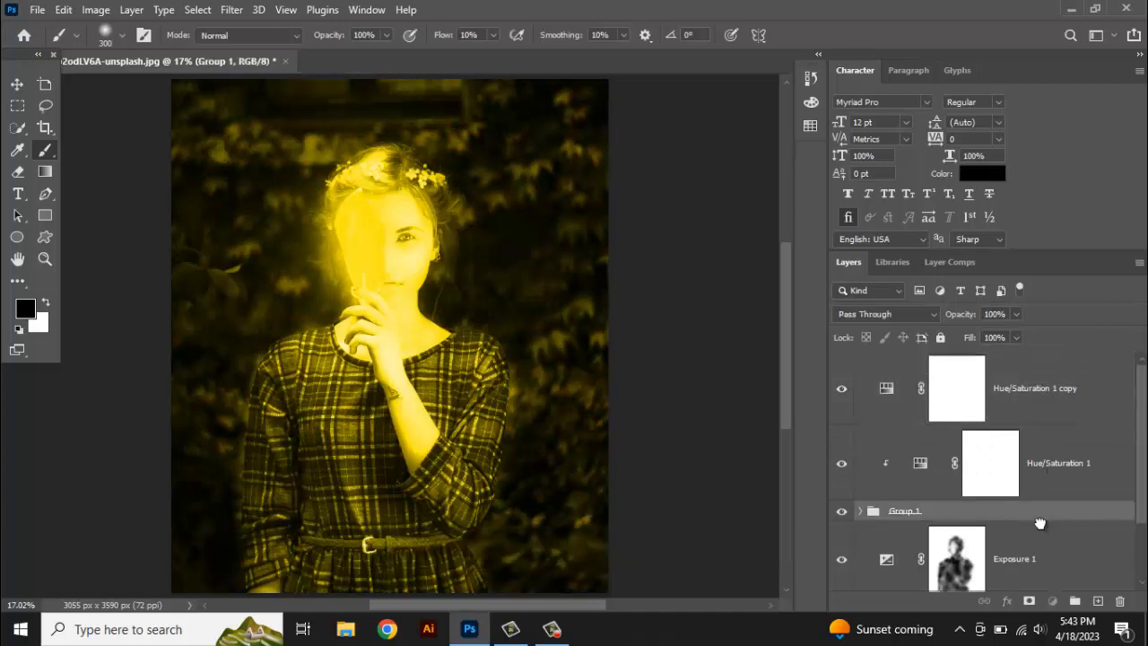
{"action": "mouse_move", "coordinate": [1040, 523]}
{"action": "left_mouse_down"}
{"action": "mouse_move", "coordinate": [1030, 529]}
{"action": "mouse_move", "coordinate": [1036, 513]}
{"action": "left_mouse_up"}
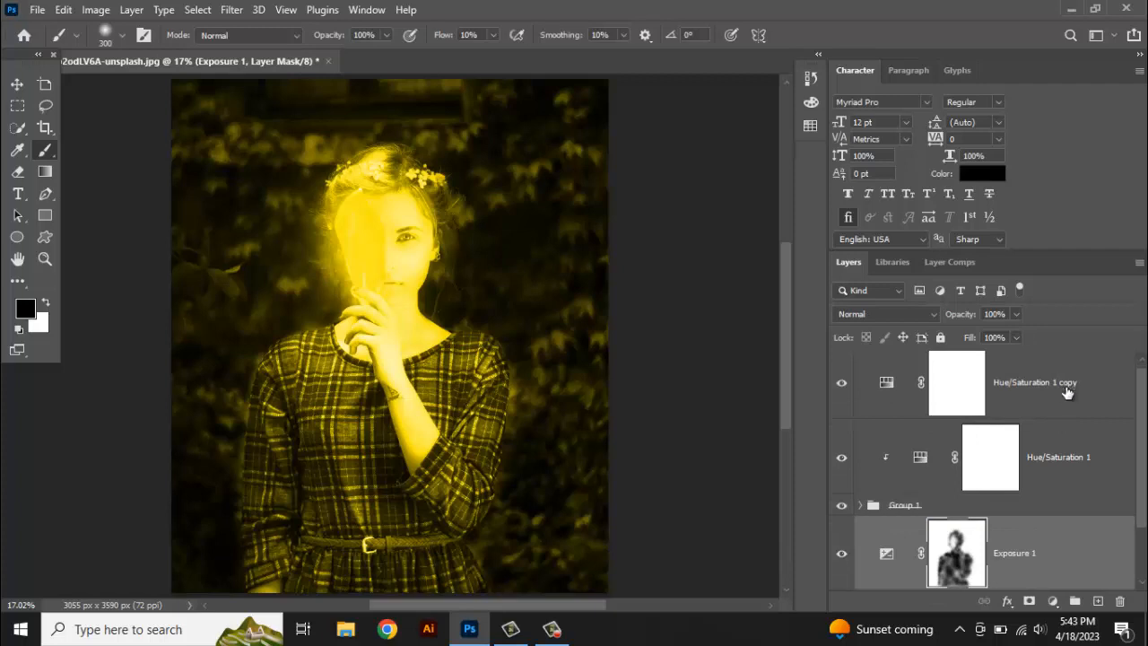
{"action": "left_click_drag", "start_coordinate": [1067, 392], "coordinate": [1059, 432]}
{"action": "left_click", "coordinate": [1059, 466]}
{"action": "left_click", "coordinate": [1053, 515]}
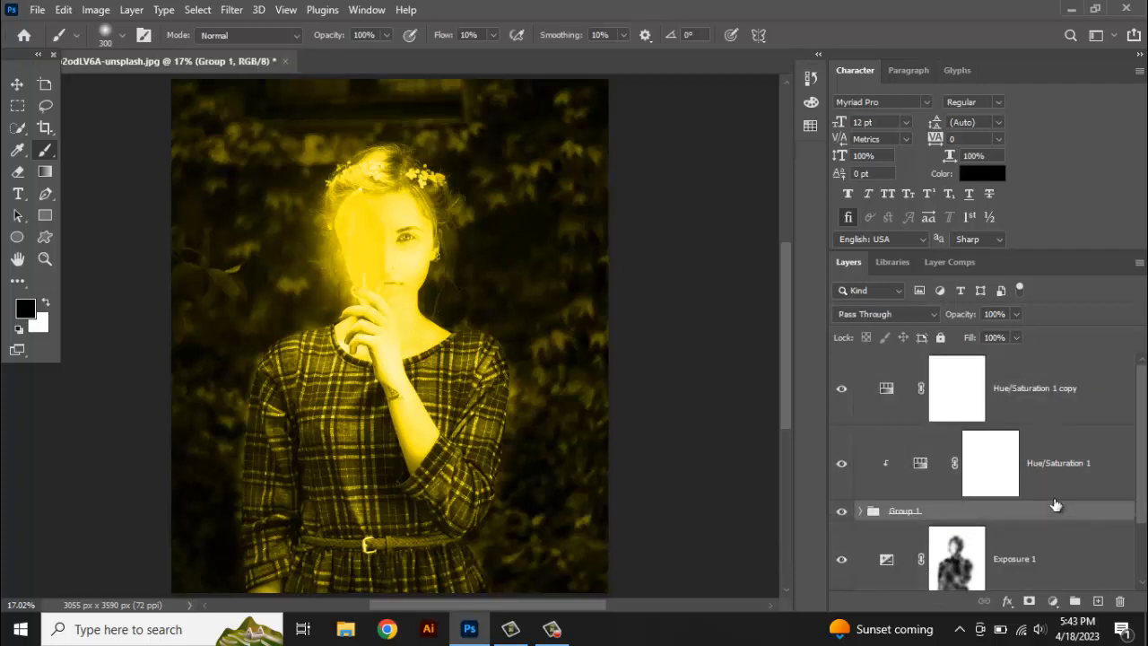
{"action": "left_click", "coordinate": [1062, 408]}
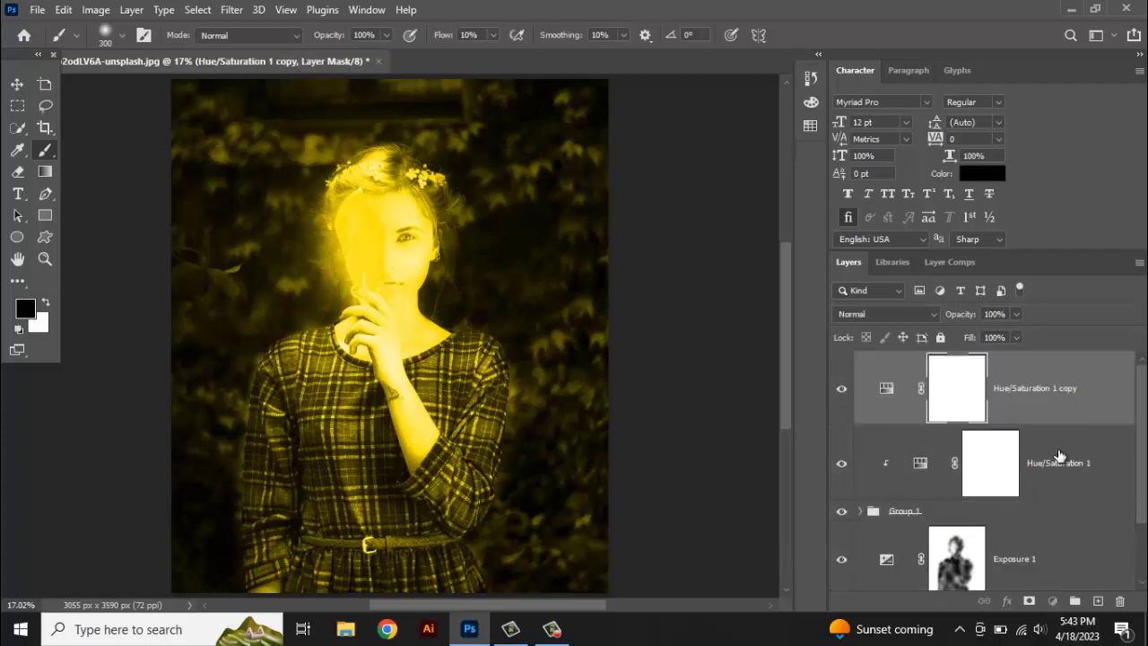
{"action": "left_click", "coordinate": [1061, 457]}
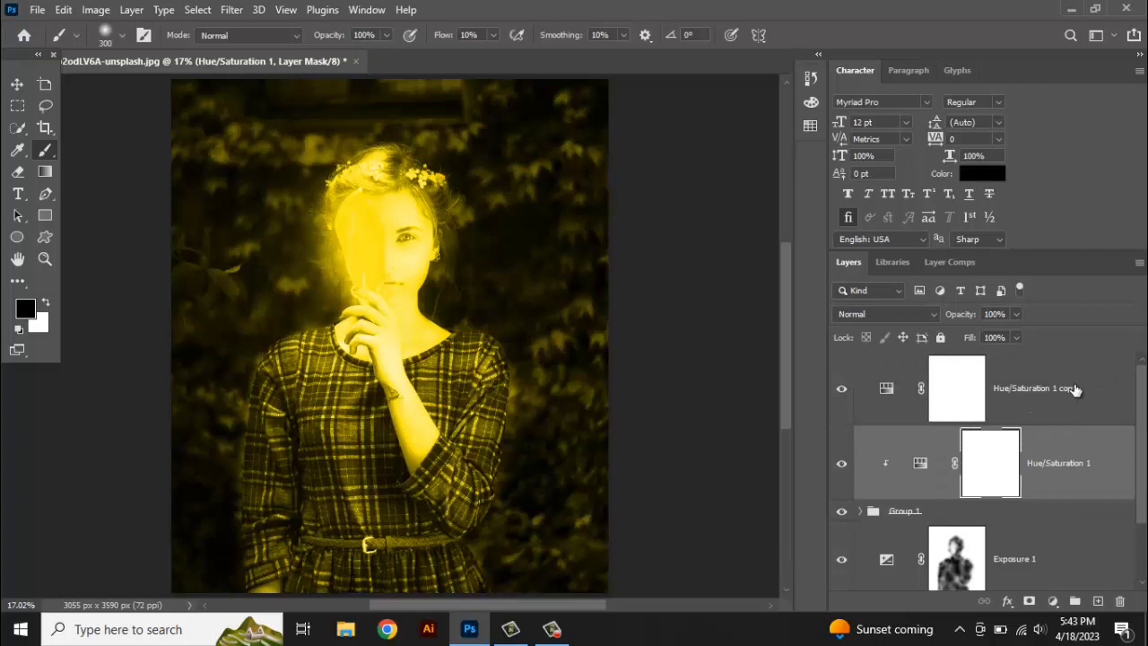
{"action": "left_click_drag", "start_coordinate": [1075, 389], "coordinate": [1051, 528]}
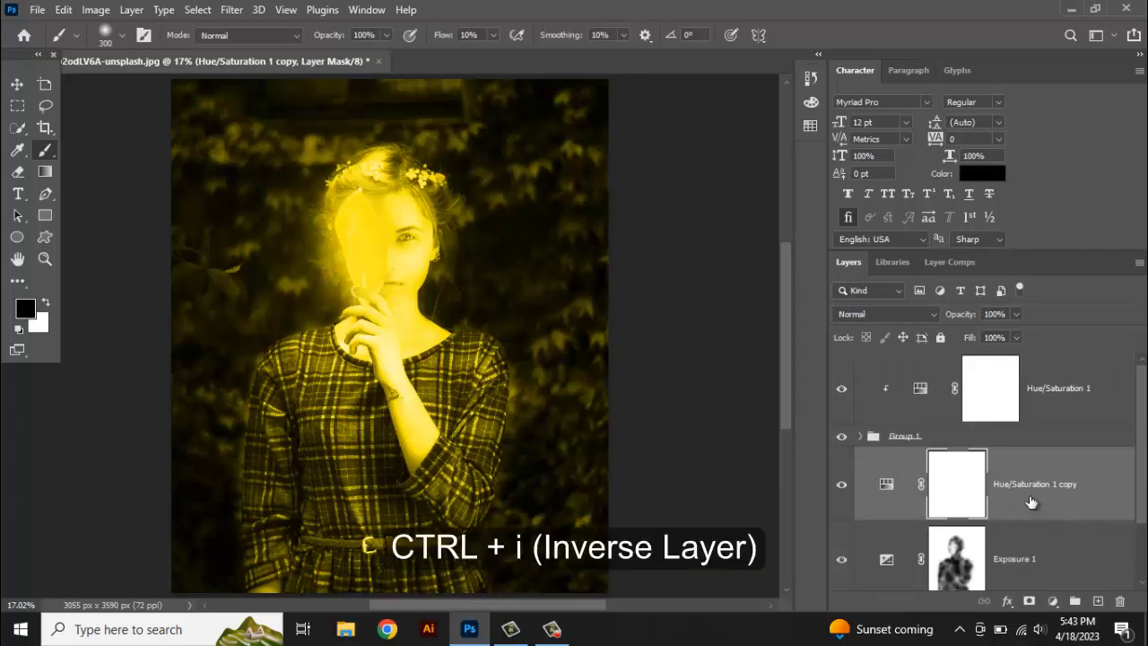
Step: Invert the Hue/Saturation copy's mask and paint white over the neck, hand, shoulders, hair and face with a 500-pixel brush at 10% flow
{"action": "key", "text": "ctrl+i"}
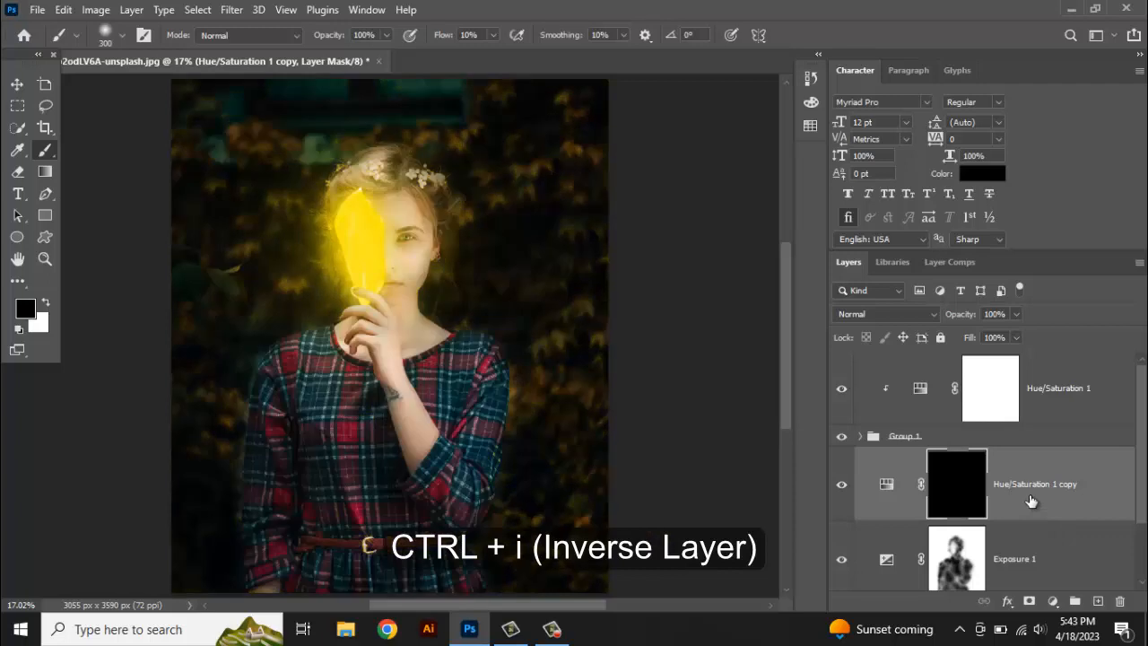
{"action": "left_click", "coordinate": [45, 304]}
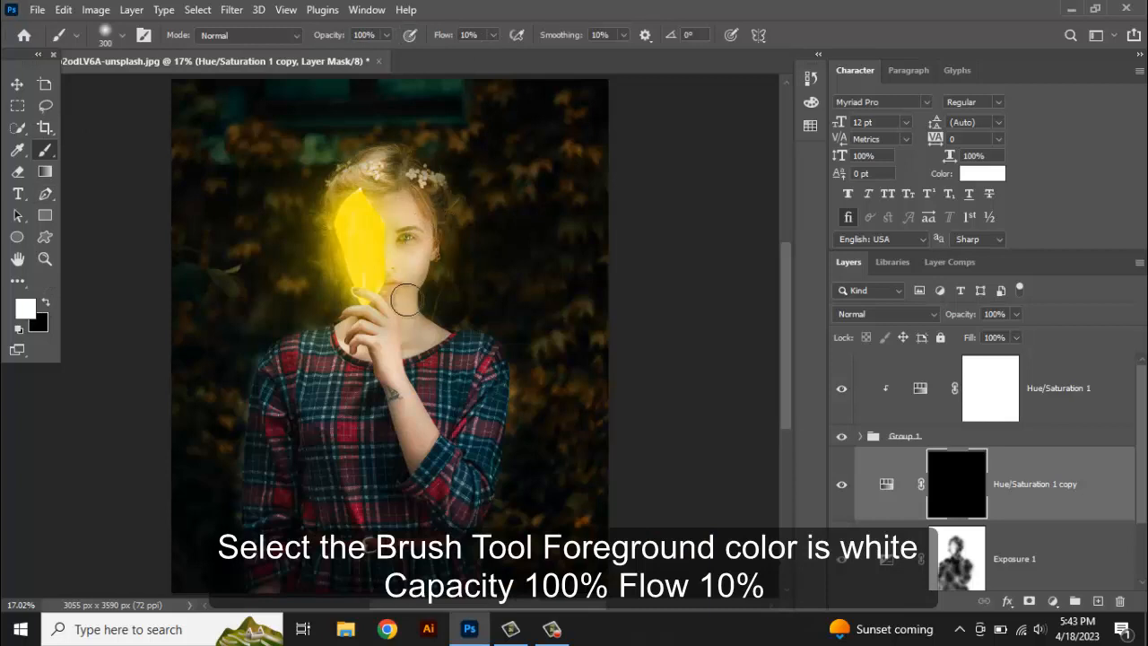
{"action": "scroll", "coordinate": [406, 298], "scroll_direction": "up", "scroll_amount": 4}
{"action": "mouse_move", "coordinate": [400, 268]}
{"action": "left_mouse_down"}
{"action": "mouse_move", "coordinate": [425, 299]}
{"action": "mouse_move", "coordinate": [494, 313]}
{"action": "left_mouse_up"}
{"action": "key", "text": "bracketright"}
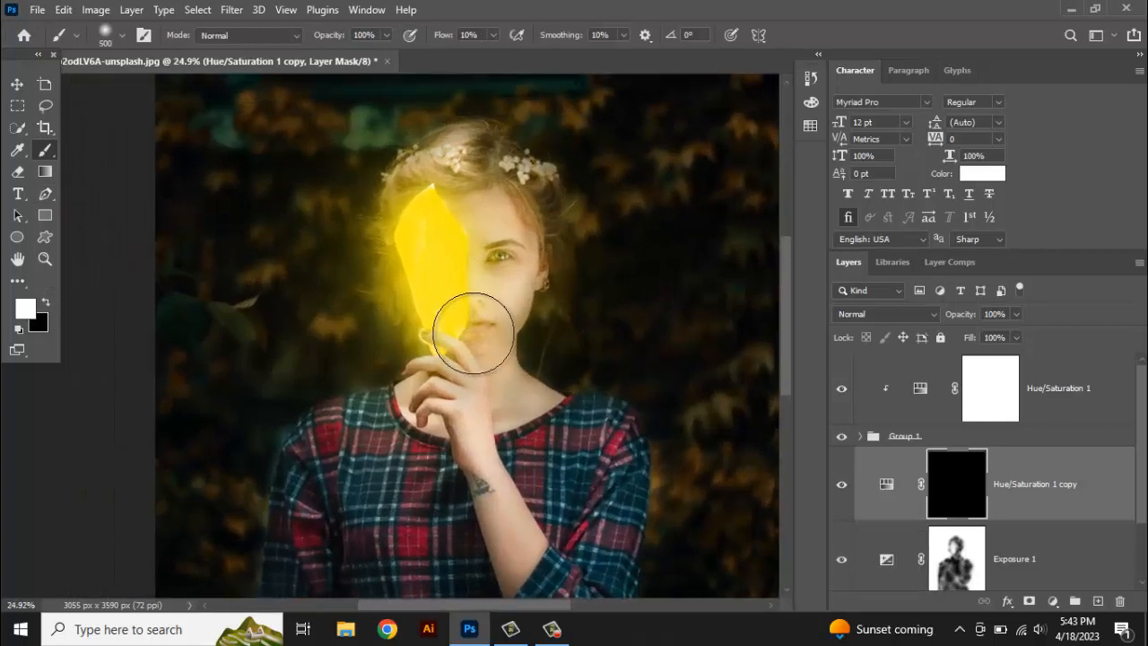
{"action": "mouse_move", "coordinate": [462, 398]}
{"action": "left_mouse_down"}
{"action": "mouse_move", "coordinate": [446, 366]}
{"action": "mouse_move", "coordinate": [452, 404]}
{"action": "mouse_move", "coordinate": [447, 363]}
{"action": "mouse_move", "coordinate": [471, 426]}
{"action": "mouse_move", "coordinate": [455, 367]}
{"action": "mouse_move", "coordinate": [413, 426]}
{"action": "mouse_move", "coordinate": [327, 461]}
{"action": "mouse_move", "coordinate": [331, 472]}
{"action": "mouse_move", "coordinate": [392, 407]}
{"action": "mouse_move", "coordinate": [367, 414]}
{"action": "mouse_move", "coordinate": [373, 401]}
{"action": "mouse_move", "coordinate": [378, 409]}
{"action": "mouse_move", "coordinate": [313, 479]}
{"action": "mouse_move", "coordinate": [307, 462]}
{"action": "mouse_move", "coordinate": [293, 482]}
{"action": "mouse_move", "coordinate": [385, 478]}
{"action": "mouse_move", "coordinate": [408, 411]}
{"action": "mouse_move", "coordinate": [432, 396]}
{"action": "mouse_move", "coordinate": [380, 414]}
{"action": "mouse_move", "coordinate": [480, 421]}
{"action": "mouse_move", "coordinate": [496, 376]}
{"action": "mouse_move", "coordinate": [485, 299]}
{"action": "mouse_move", "coordinate": [503, 385]}
{"action": "mouse_move", "coordinate": [587, 467]}
{"action": "mouse_move", "coordinate": [541, 425]}
{"action": "mouse_move", "coordinate": [596, 422]}
{"action": "mouse_move", "coordinate": [635, 463]}
{"action": "mouse_move", "coordinate": [615, 455]}
{"action": "mouse_move", "coordinate": [569, 511]}
{"action": "mouse_move", "coordinate": [519, 487]}
{"action": "mouse_move", "coordinate": [500, 508]}
{"action": "mouse_move", "coordinate": [476, 439]}
{"action": "left_mouse_up"}
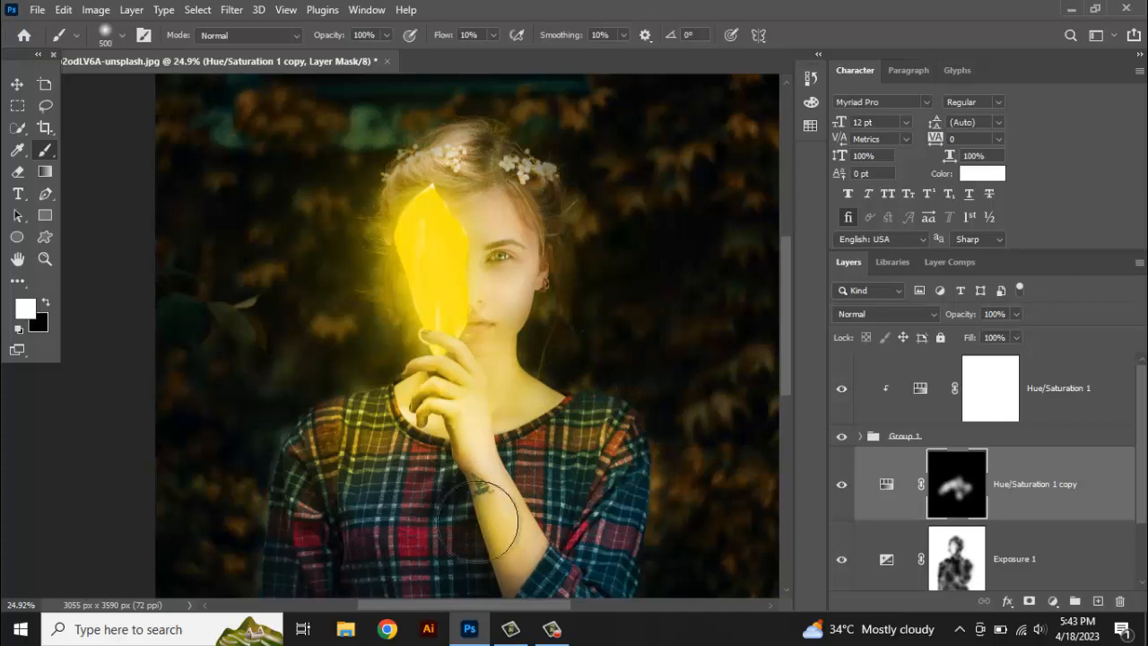
{"action": "mouse_move", "coordinate": [460, 212]}
{"action": "left_mouse_down"}
{"action": "mouse_move", "coordinate": [476, 259]}
{"action": "mouse_move", "coordinate": [505, 259]}
{"action": "mouse_move", "coordinate": [510, 316]}
{"action": "mouse_move", "coordinate": [522, 266]}
{"action": "mouse_move", "coordinate": [471, 158]}
{"action": "mouse_move", "coordinate": [455, 147]}
{"action": "mouse_move", "coordinate": [449, 167]}
{"action": "mouse_move", "coordinate": [446, 152]}
{"action": "mouse_move", "coordinate": [419, 176]}
{"action": "mouse_move", "coordinate": [404, 221]}
{"action": "mouse_move", "coordinate": [445, 160]}
{"action": "mouse_move", "coordinate": [487, 162]}
{"action": "mouse_move", "coordinate": [554, 213]}
{"action": "mouse_move", "coordinate": [528, 152]}
{"action": "mouse_move", "coordinate": [569, 221]}
{"action": "mouse_move", "coordinate": [575, 272]}
{"action": "mouse_move", "coordinate": [556, 266]}
{"action": "mouse_move", "coordinate": [503, 162]}
{"action": "mouse_move", "coordinate": [499, 178]}
{"action": "mouse_move", "coordinate": [461, 161]}
{"action": "mouse_move", "coordinate": [514, 254]}
{"action": "mouse_move", "coordinate": [495, 381]}
{"action": "left_mouse_up"}
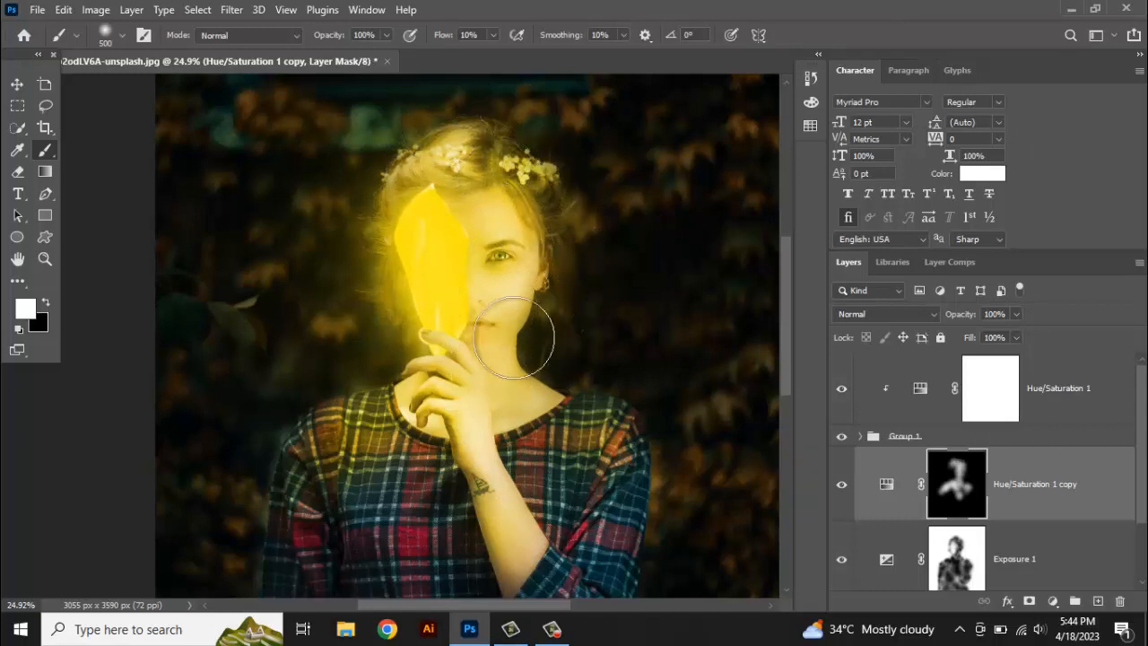
Step: Paint white on the Hue/Saturation copy's mask over the chest, the forearm and the raised arm's shoulder and sleeve
{"action": "scroll", "coordinate": [506, 332], "scroll_direction": "down", "scroll_amount": 1}
{"action": "left_click_drag", "start_coordinate": [499, 472], "coordinate": [509, 369]}
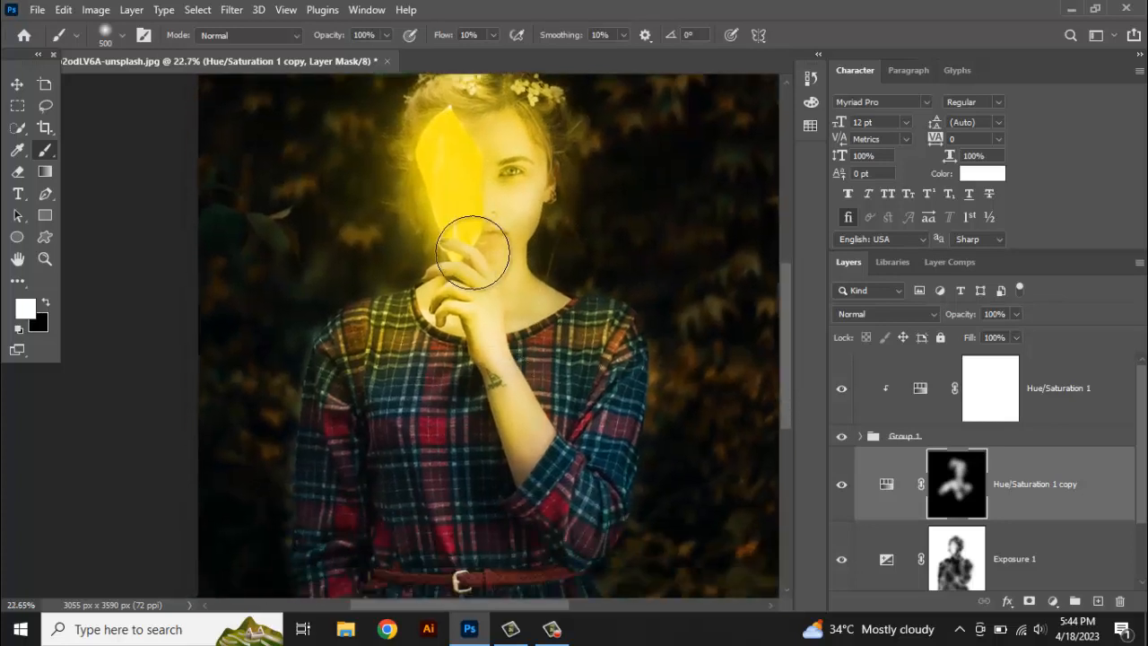
{"action": "mouse_move", "coordinate": [389, 379]}
{"action": "left_mouse_down"}
{"action": "mouse_move", "coordinate": [515, 387]}
{"action": "mouse_move", "coordinate": [507, 414]}
{"action": "left_mouse_up"}
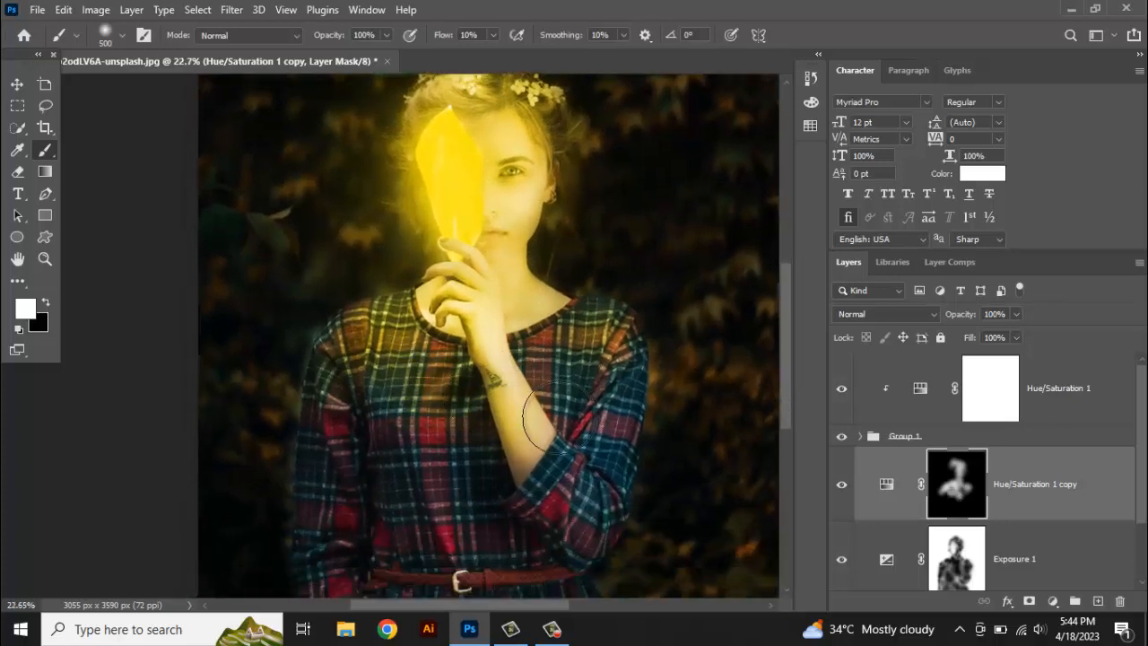
{"action": "mouse_move", "coordinate": [549, 517]}
{"action": "left_mouse_down"}
{"action": "mouse_move", "coordinate": [599, 536]}
{"action": "mouse_move", "coordinate": [626, 449]}
{"action": "mouse_move", "coordinate": [602, 468]}
{"action": "mouse_move", "coordinate": [623, 431]}
{"action": "left_mouse_up"}
{"action": "mouse_move", "coordinate": [624, 366]}
{"action": "left_mouse_down"}
{"action": "mouse_move", "coordinate": [602, 321]}
{"action": "mouse_move", "coordinate": [579, 343]}
{"action": "mouse_move", "coordinate": [560, 312]}
{"action": "left_mouse_up"}
{"action": "mouse_move", "coordinate": [544, 375]}
{"action": "left_mouse_down"}
{"action": "mouse_move", "coordinate": [567, 414]}
{"action": "mouse_move", "coordinate": [589, 355]}
{"action": "left_mouse_up"}
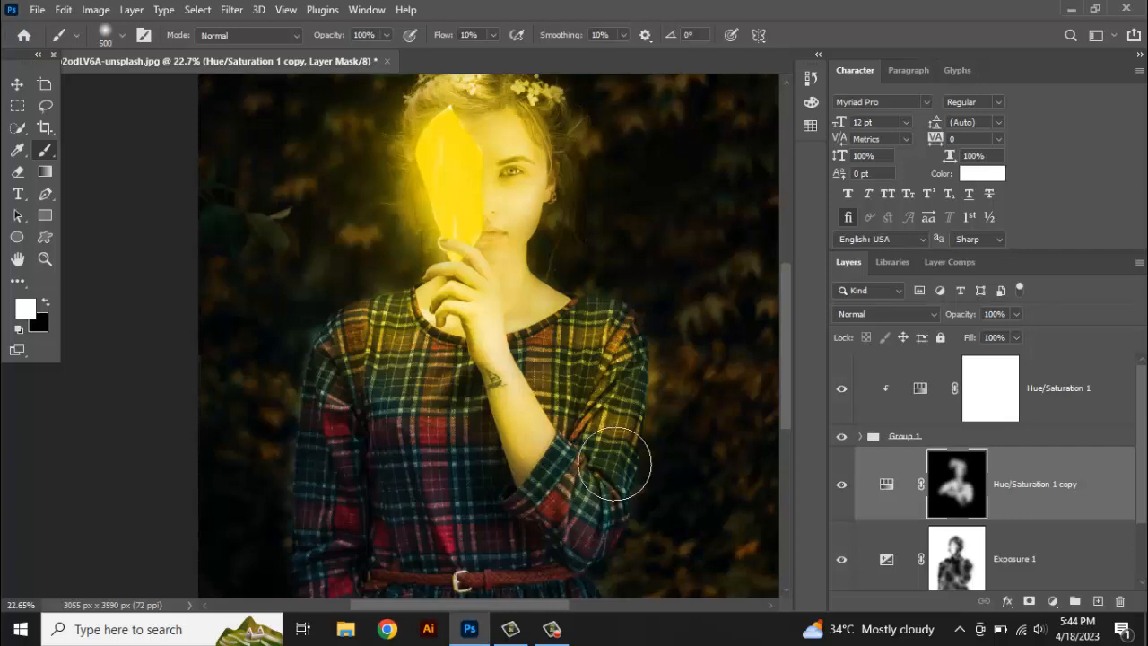
{"action": "mouse_move", "coordinate": [544, 477]}
{"action": "left_mouse_down"}
{"action": "mouse_move", "coordinate": [544, 421]}
{"action": "mouse_move", "coordinate": [531, 454]}
{"action": "mouse_move", "coordinate": [539, 444]}
{"action": "mouse_move", "coordinate": [583, 505]}
{"action": "left_mouse_up"}
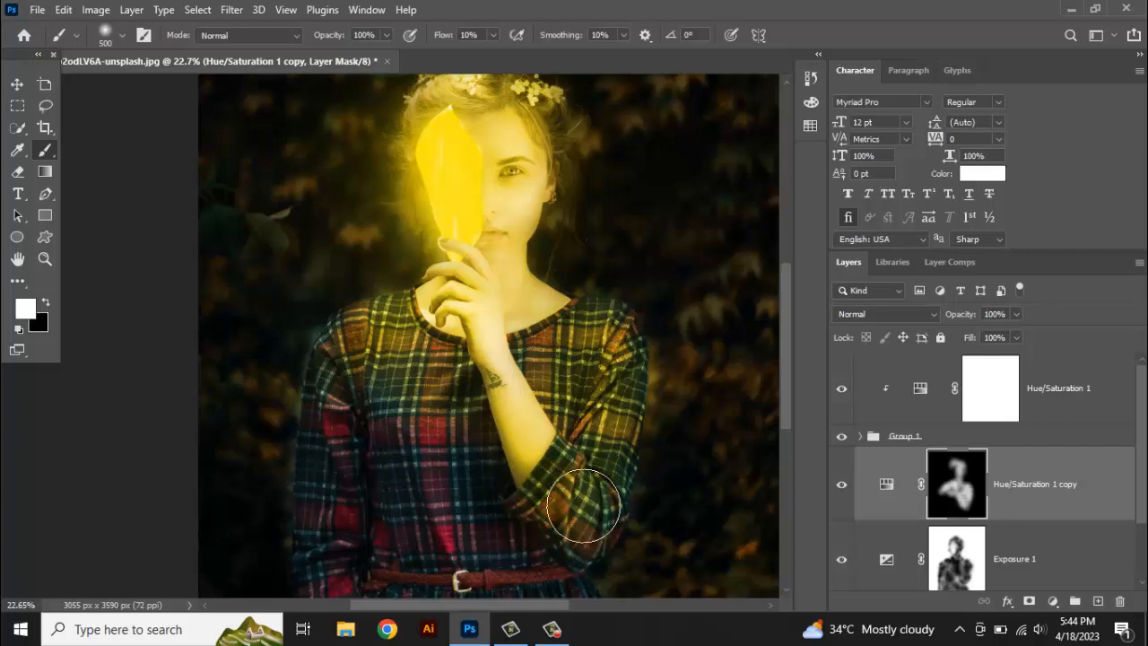
{"action": "scroll", "coordinate": [523, 345], "scroll_direction": "down", "scroll_amount": 3}
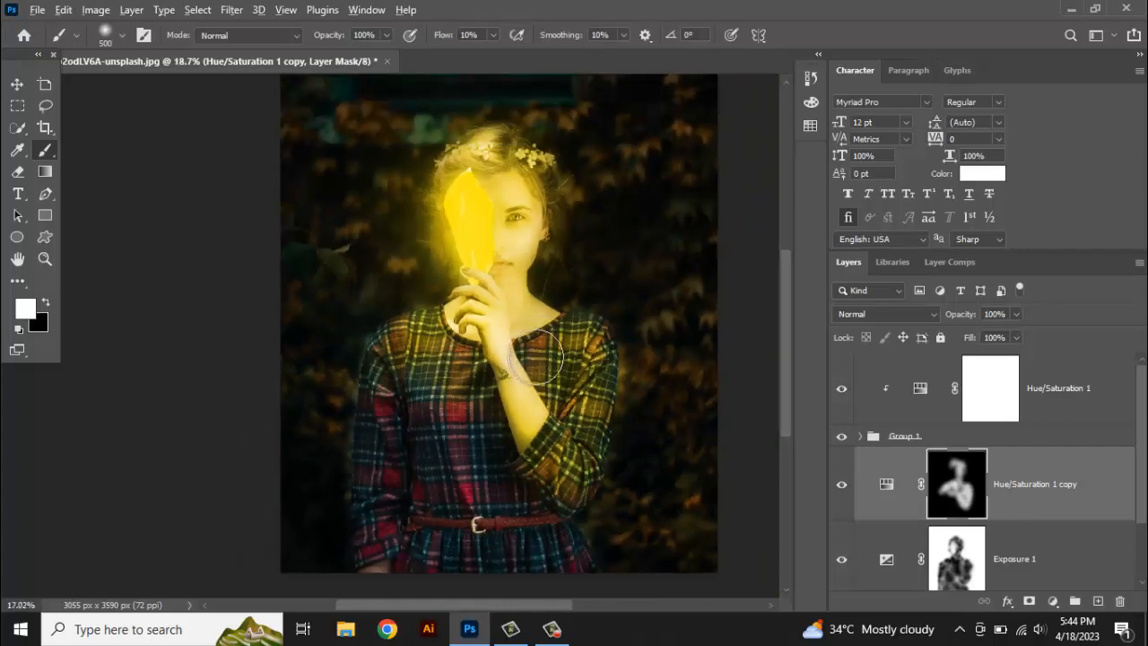
Step: Paint white on the Hue/Saturation copy's mask over the lowered arm's shoulder, sleeve and cuff
{"action": "left_click_drag", "start_coordinate": [524, 345], "coordinate": [536, 280]}
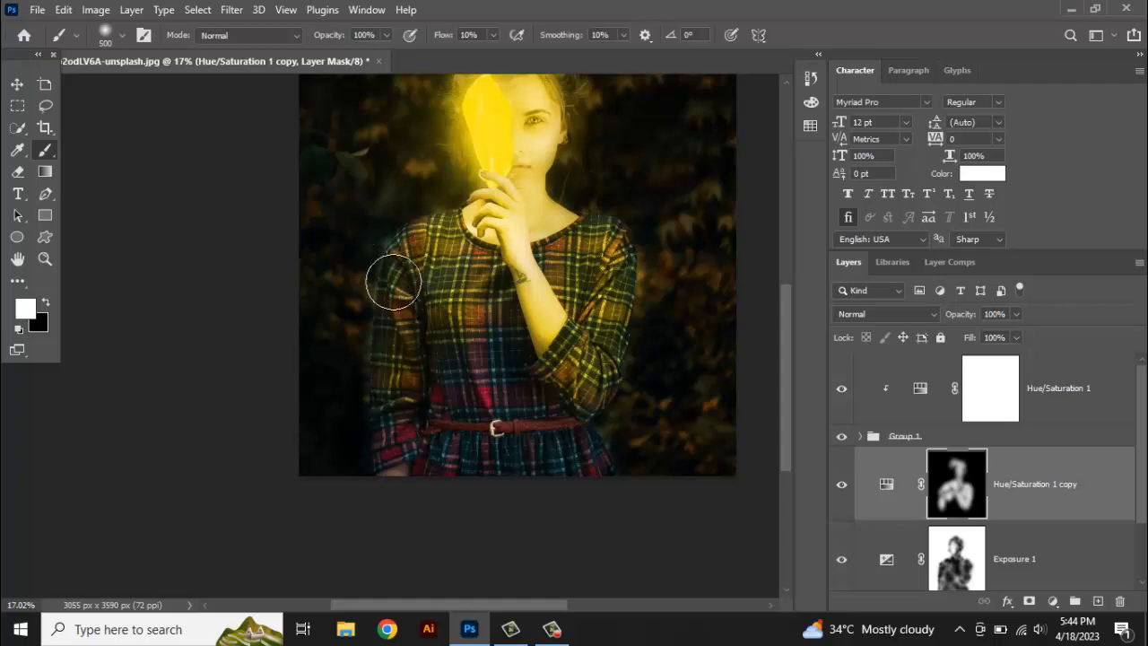
{"action": "mouse_move", "coordinate": [391, 350]}
{"action": "left_mouse_down"}
{"action": "mouse_move", "coordinate": [391, 455]}
{"action": "mouse_move", "coordinate": [390, 427]}
{"action": "left_mouse_up"}
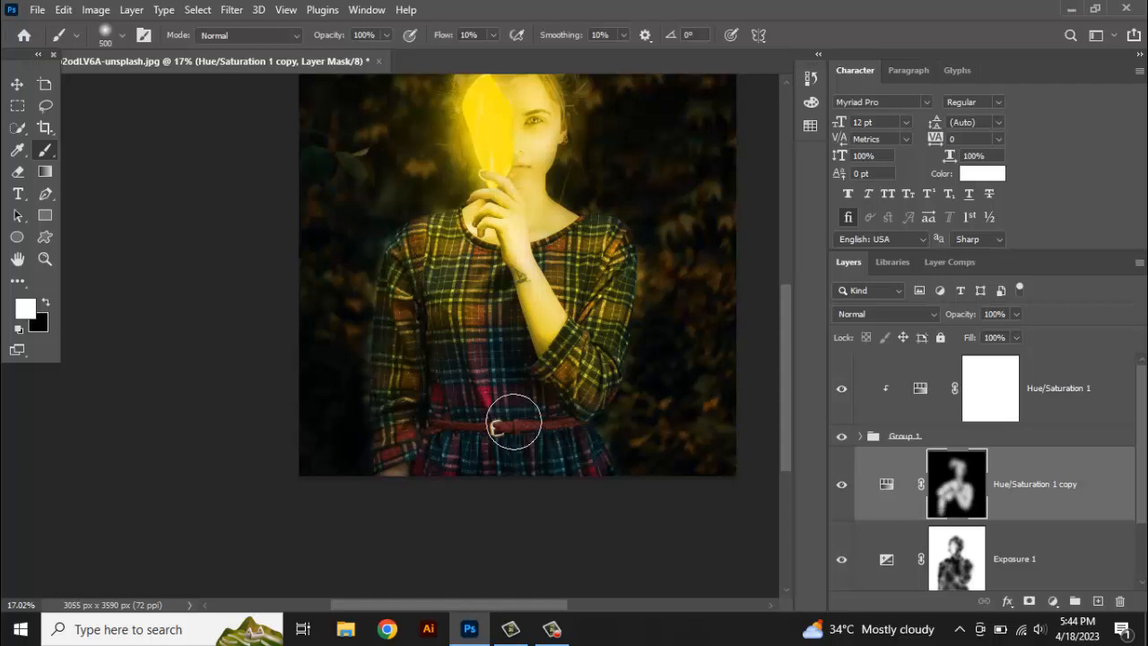
{"action": "left_click_drag", "start_coordinate": [521, 332], "coordinate": [514, 408]}
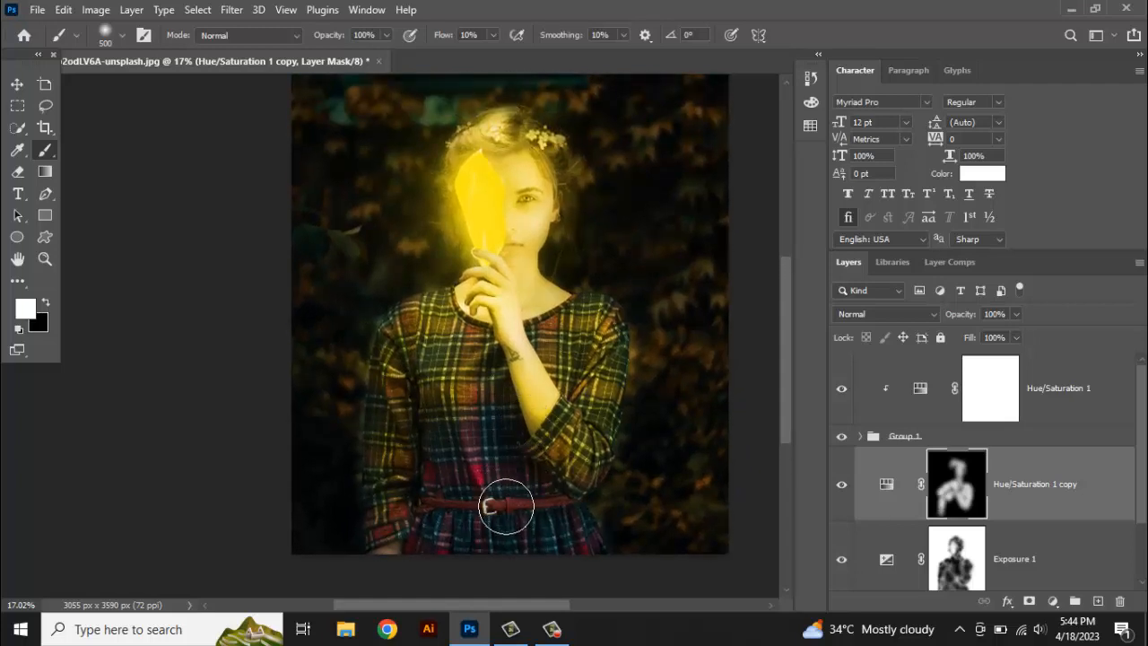
Step: Paint white on the Hue/Saturation copy's mask over the belt, the skirt, the waist and the front of the dress
{"action": "mouse_move", "coordinate": [507, 506]}
{"action": "left_mouse_down"}
{"action": "mouse_move", "coordinate": [541, 502]}
{"action": "mouse_move", "coordinate": [455, 493]}
{"action": "mouse_move", "coordinate": [430, 506]}
{"action": "mouse_move", "coordinate": [452, 505]}
{"action": "mouse_move", "coordinate": [417, 507]}
{"action": "mouse_move", "coordinate": [565, 506]}
{"action": "mouse_move", "coordinate": [551, 504]}
{"action": "mouse_move", "coordinate": [584, 533]}
{"action": "left_mouse_up"}
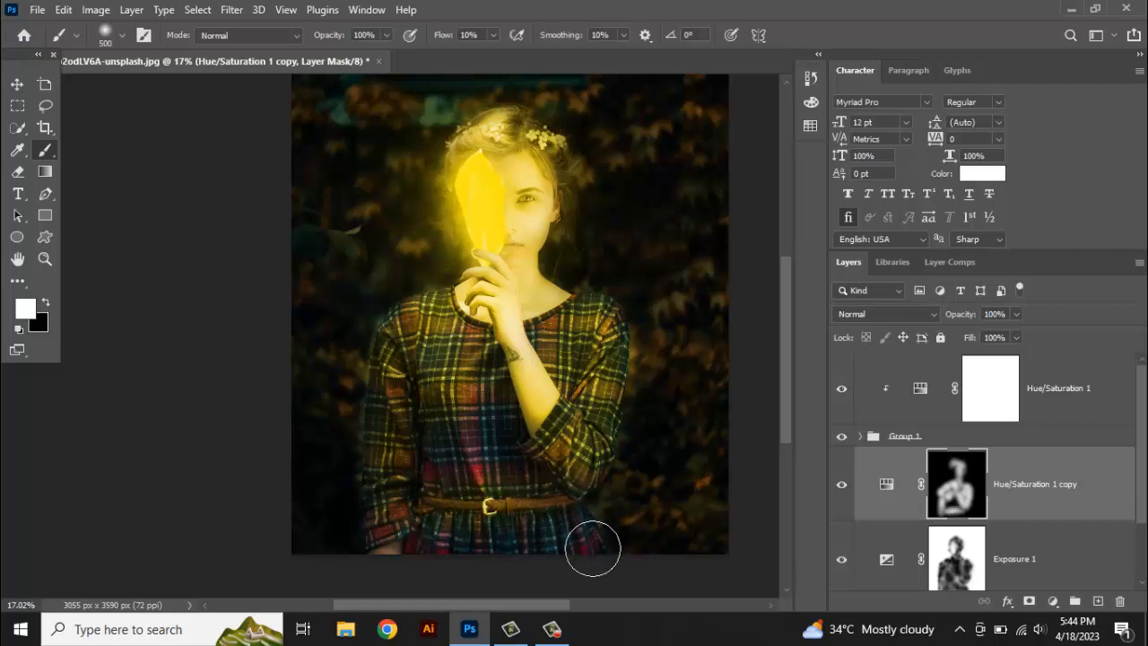
{"action": "mouse_move", "coordinate": [458, 546]}
{"action": "left_mouse_down"}
{"action": "mouse_move", "coordinate": [403, 541]}
{"action": "mouse_move", "coordinate": [408, 570]}
{"action": "mouse_move", "coordinate": [425, 541]}
{"action": "mouse_move", "coordinate": [484, 522]}
{"action": "left_mouse_up"}
{"action": "left_click_drag", "start_coordinate": [473, 409], "coordinate": [492, 461]}
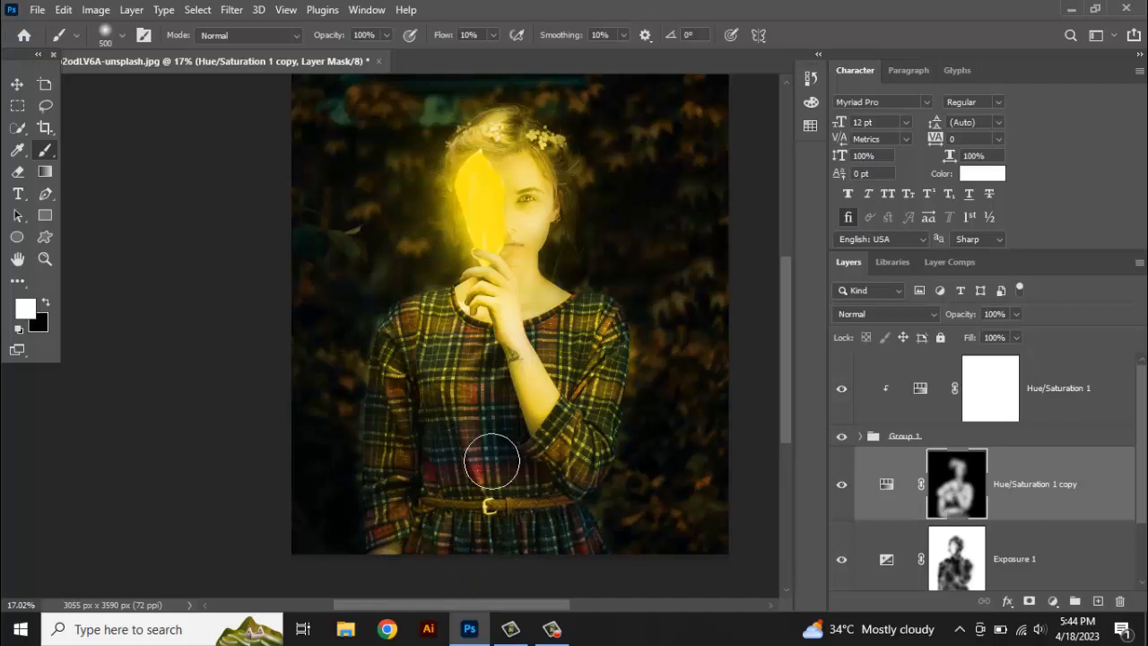
{"action": "mouse_move", "coordinate": [477, 372]}
{"action": "left_mouse_down"}
{"action": "mouse_move", "coordinate": [495, 504]}
{"action": "mouse_move", "coordinate": [473, 449]}
{"action": "mouse_move", "coordinate": [486, 479]}
{"action": "mouse_move", "coordinate": [548, 489]}
{"action": "mouse_move", "coordinate": [553, 391]}
{"action": "left_mouse_up"}
{"action": "scroll", "coordinate": [554, 391], "scroll_direction": "up", "scroll_amount": 2}
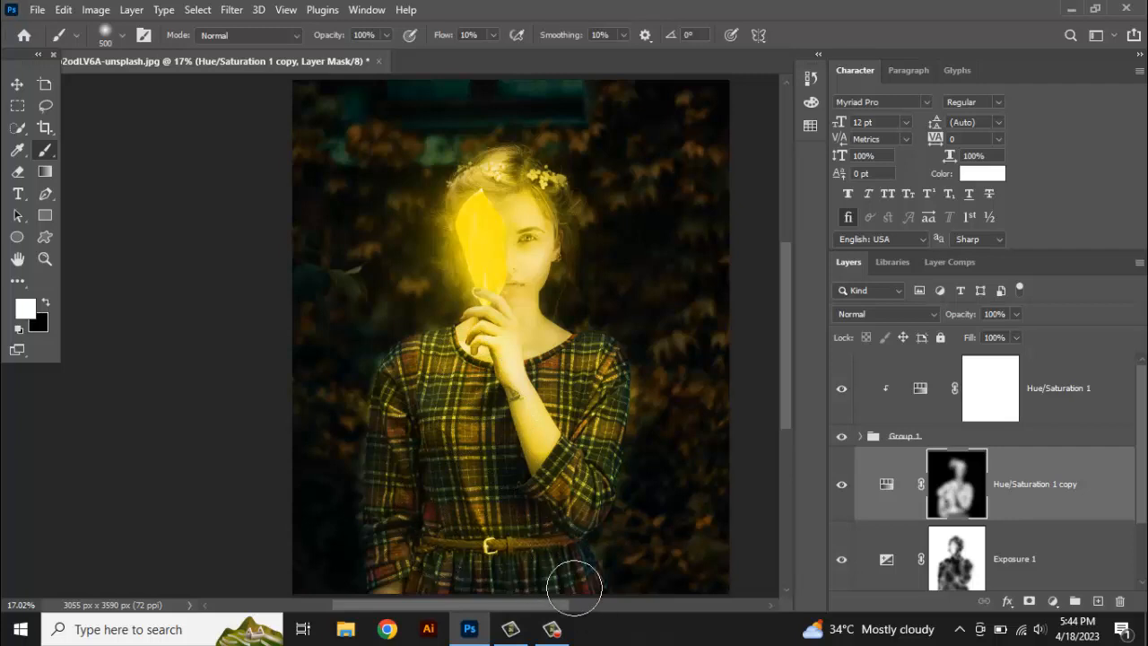
Step: Paint white again on the Hue/Saturation copy's mask over the raised hand, the chin, the face and the hair
{"action": "left_click_drag", "start_coordinate": [517, 474], "coordinate": [531, 426]}
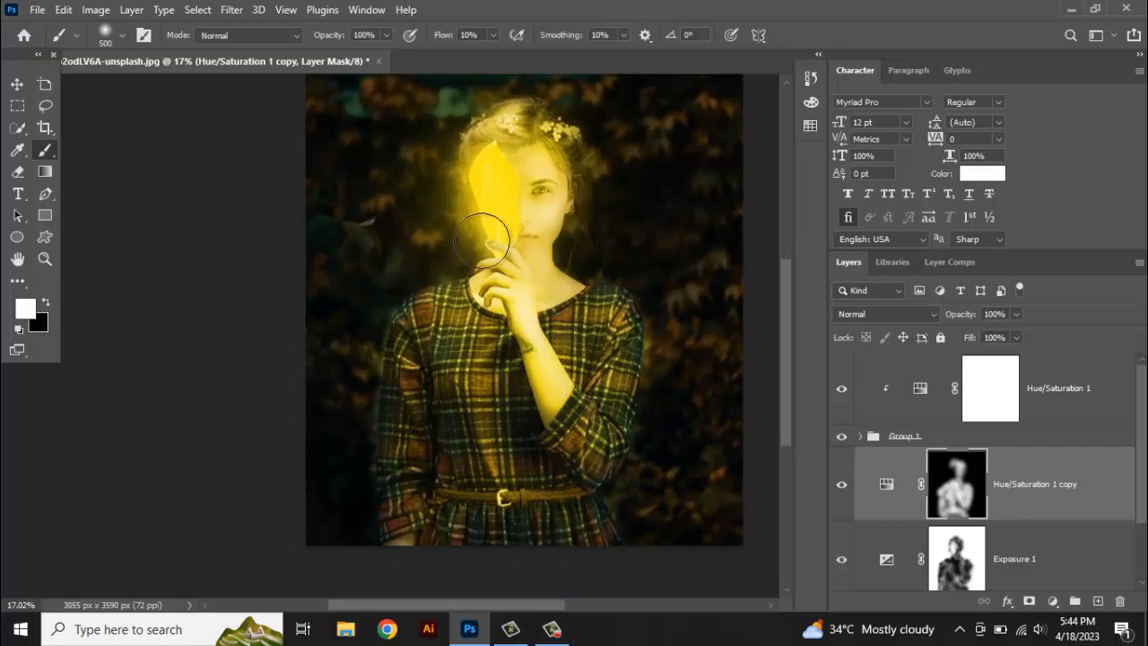
{"action": "left_click_drag", "start_coordinate": [497, 281], "coordinate": [515, 263]}
{"action": "mouse_move", "coordinate": [530, 223]}
{"action": "left_mouse_down"}
{"action": "mouse_move", "coordinate": [538, 249]}
{"action": "mouse_move", "coordinate": [545, 215]}
{"action": "left_mouse_up"}
{"action": "mouse_move", "coordinate": [527, 144]}
{"action": "left_mouse_down"}
{"action": "mouse_move", "coordinate": [503, 126]}
{"action": "mouse_move", "coordinate": [483, 148]}
{"action": "mouse_move", "coordinate": [521, 112]}
{"action": "mouse_move", "coordinate": [501, 127]}
{"action": "mouse_move", "coordinate": [562, 150]}
{"action": "mouse_move", "coordinate": [563, 133]}
{"action": "mouse_move", "coordinate": [550, 199]}
{"action": "left_mouse_up"}
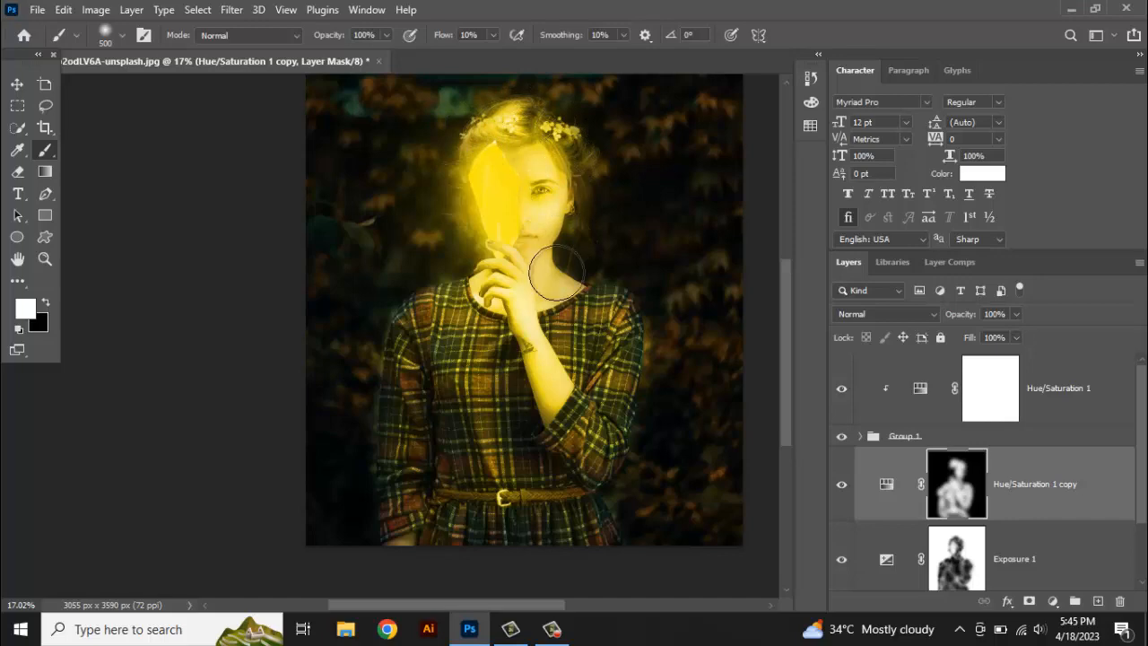
Step: Reduce the brush size to 200 pixels and check the yellow tint around the hand and neckline
{"action": "scroll", "coordinate": [592, 281], "scroll_direction": "up", "scroll_amount": 3}
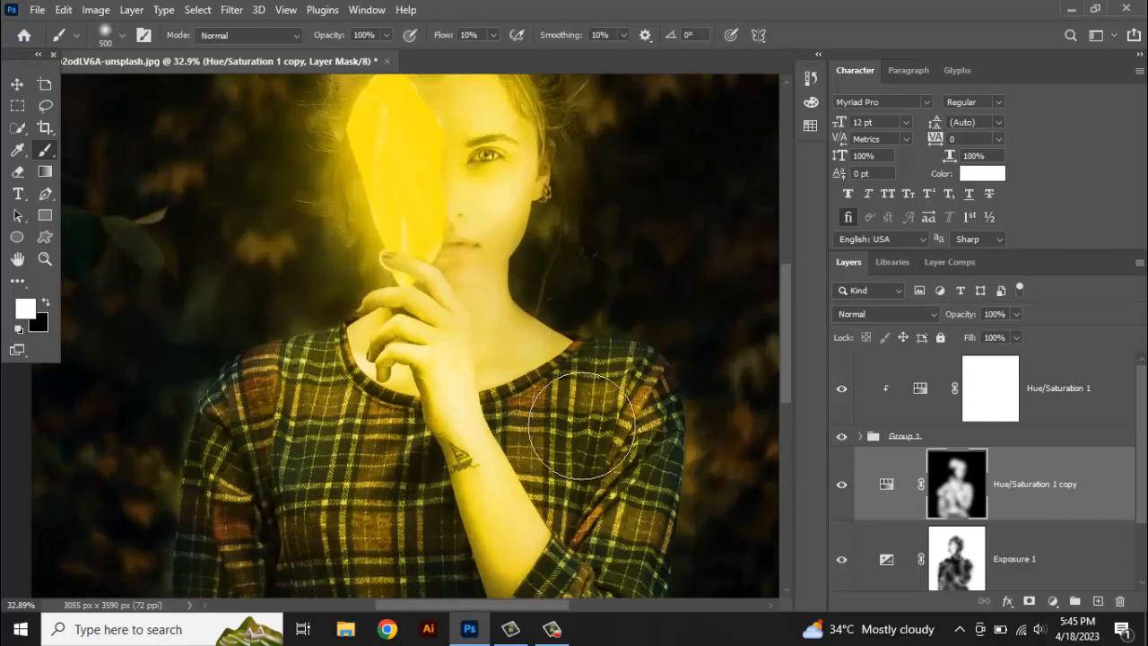
{"action": "key", "text": "bracketleft"}
{"action": "key", "text": "bracketleft"}
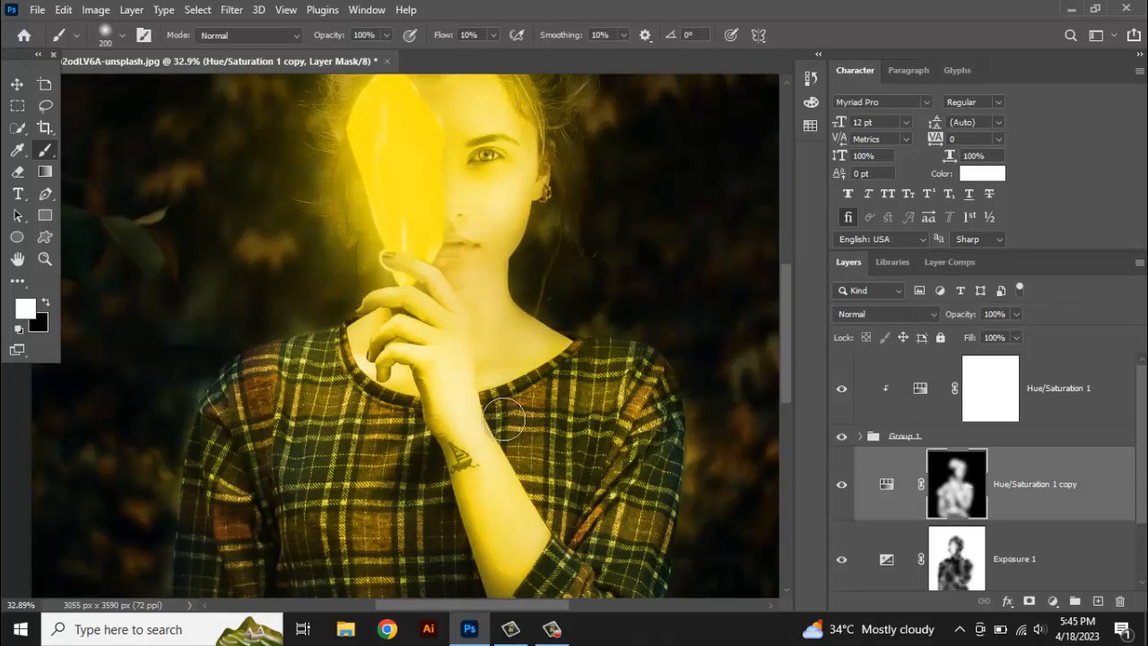
{"action": "scroll", "coordinate": [507, 371], "scroll_direction": "down", "scroll_amount": 3}
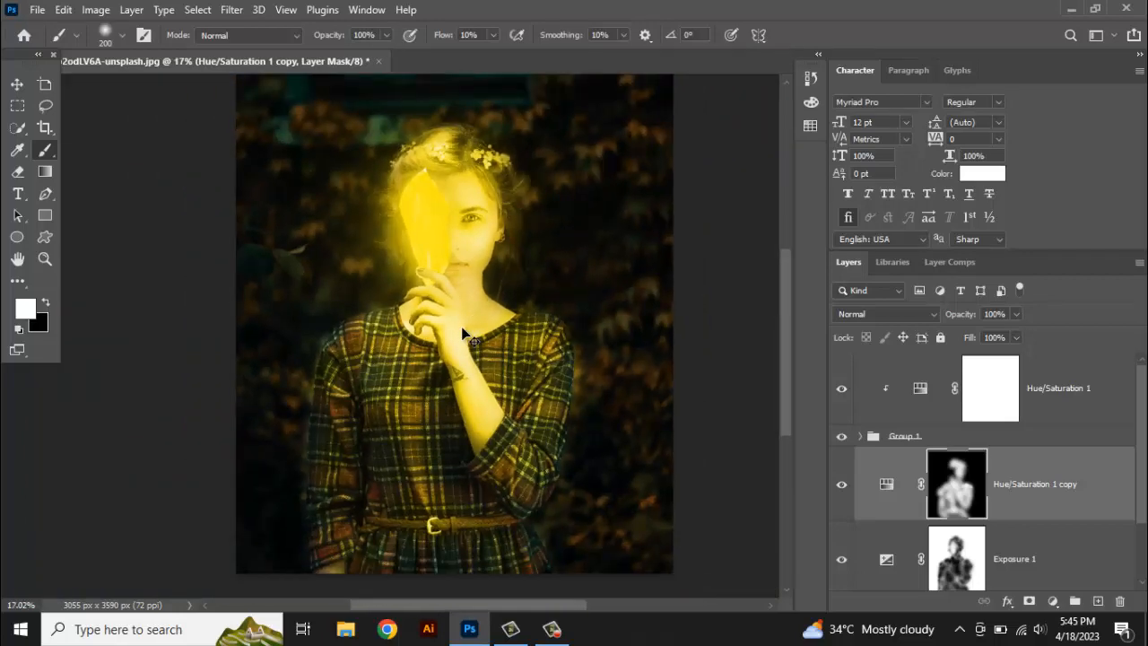
{"action": "scroll", "coordinate": [463, 334], "scroll_direction": "right", "scroll_amount": 2}
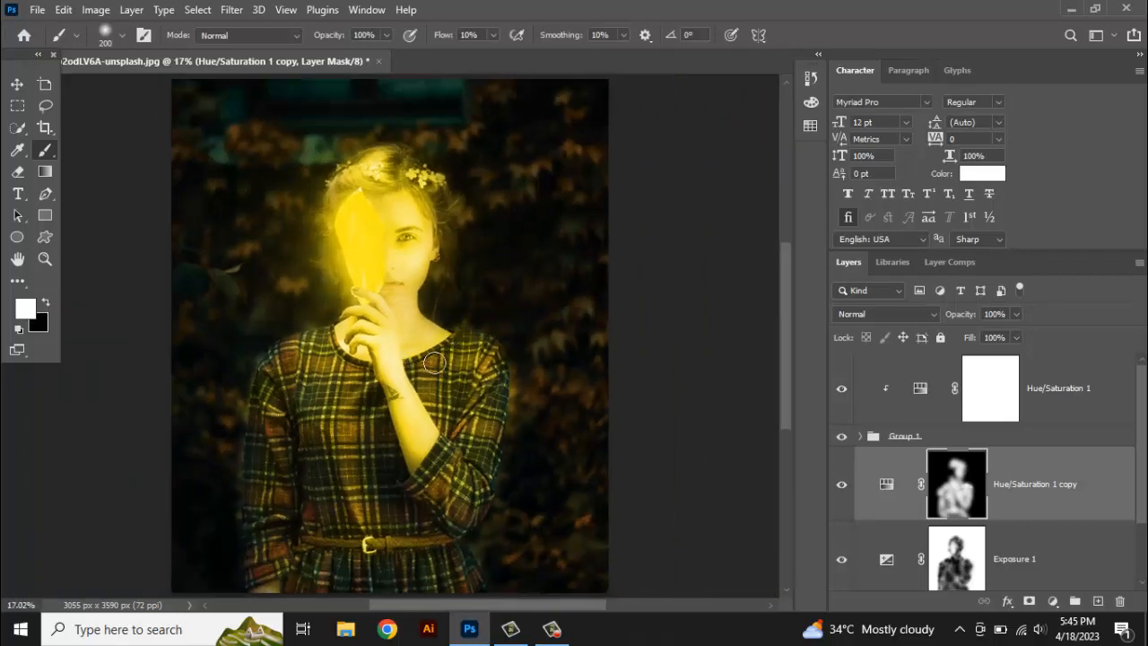